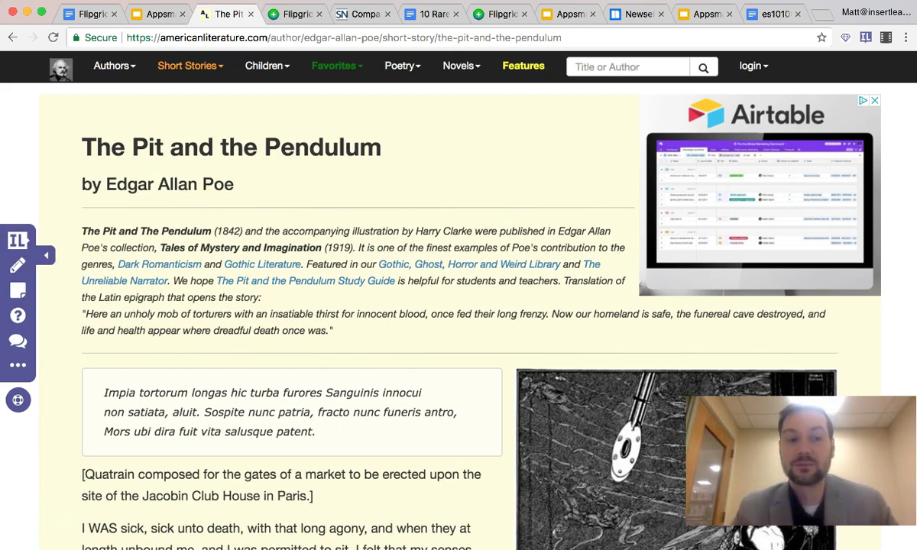
left_click(20, 262)
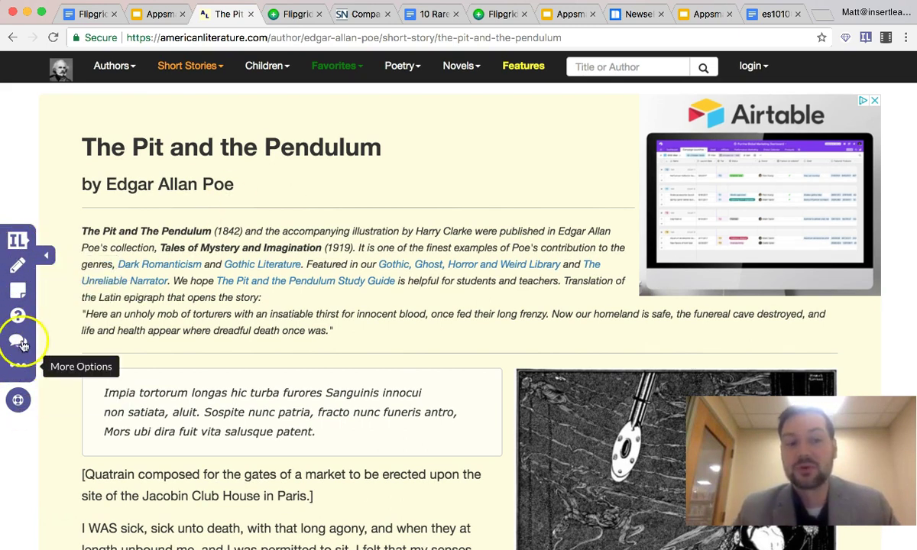
left_click_drag(134, 220, 218, 234)
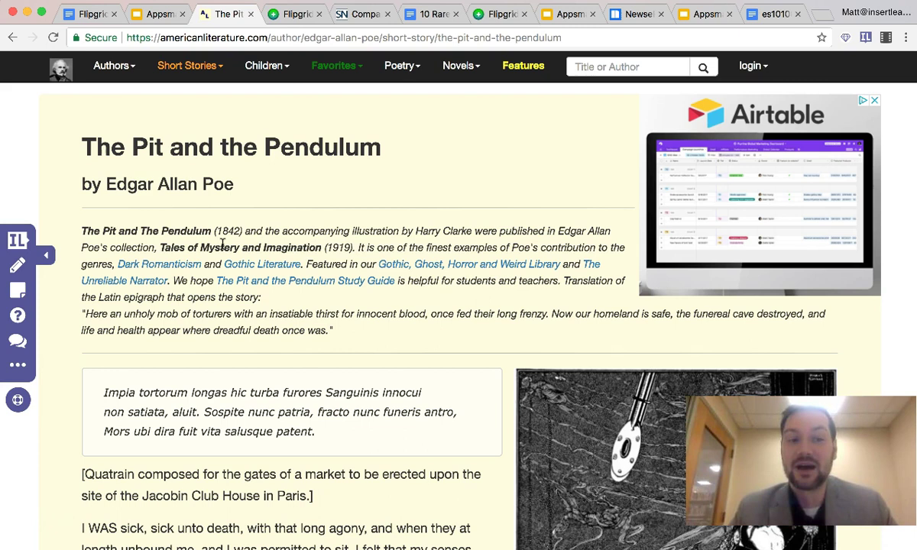
Switch to the Flipgrid topic form for "The Pit and the Pendulum", review its details and resource, create the topic and dismiss the success message
left_click(272, 12)
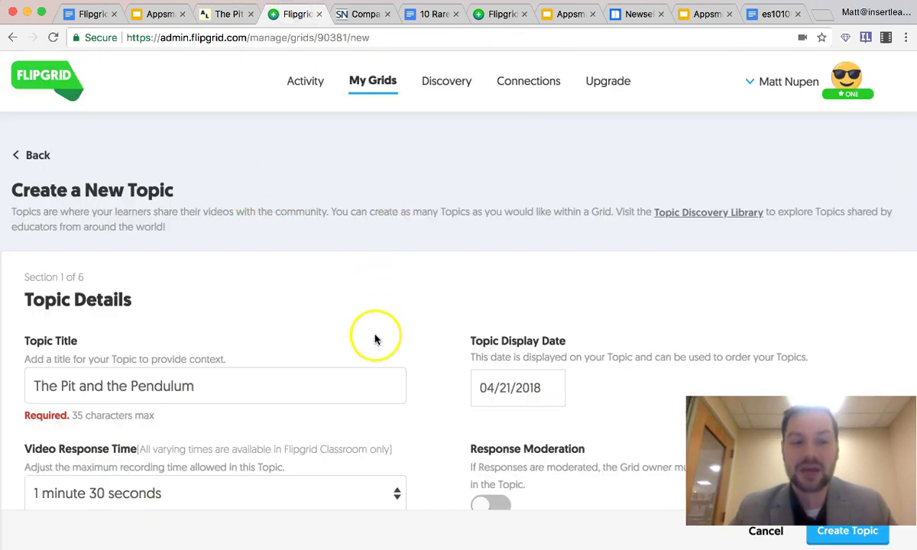
scroll(235, 423, "down", 1)
scroll(234, 423, "down", 10)
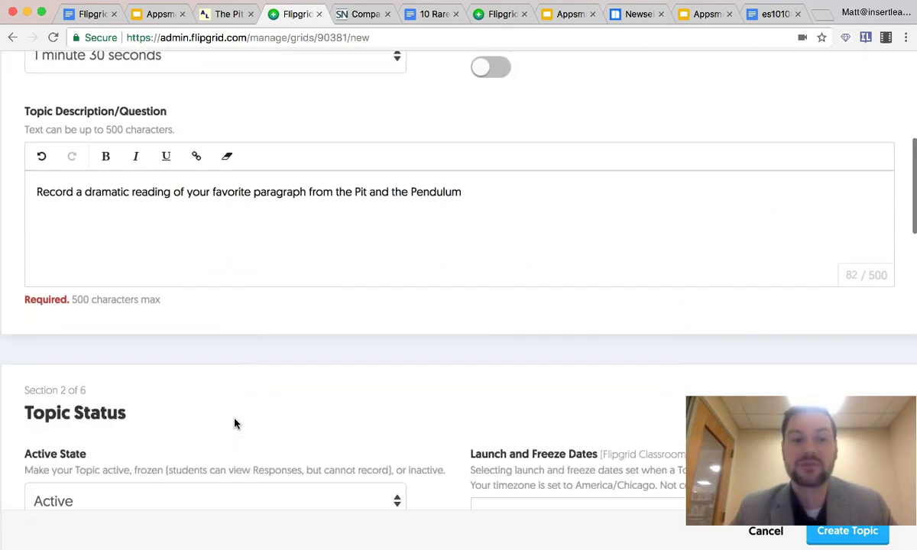
scroll(374, 221, "down", 9)
scroll(336, 181, "up", 8)
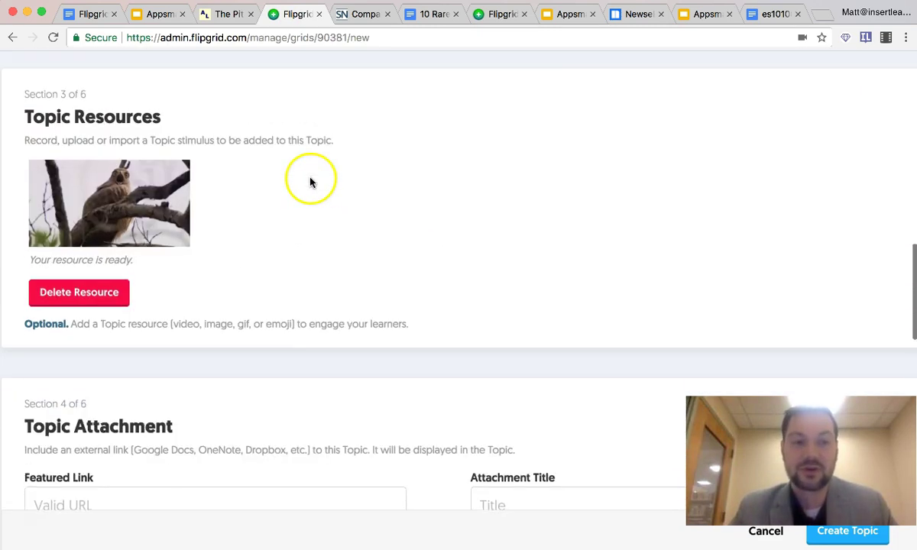
left_click(825, 530)
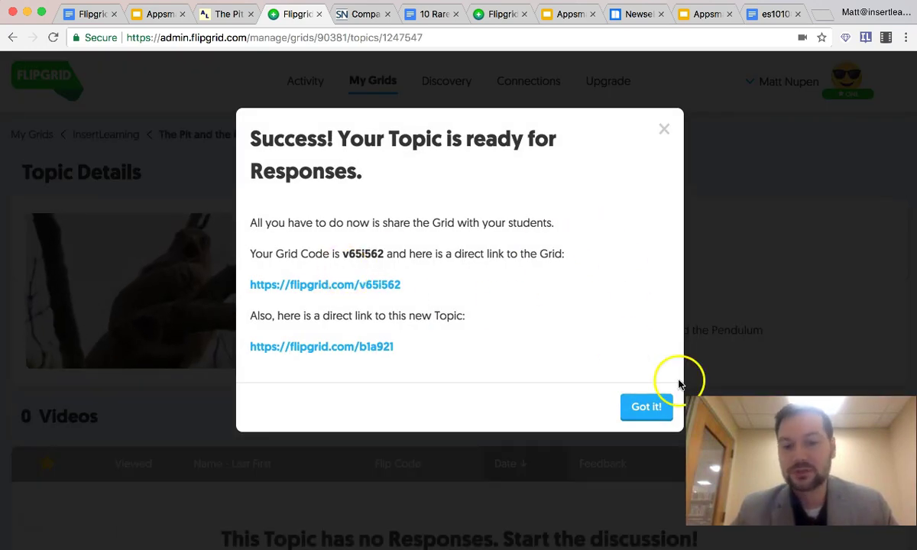
left_click(647, 408)
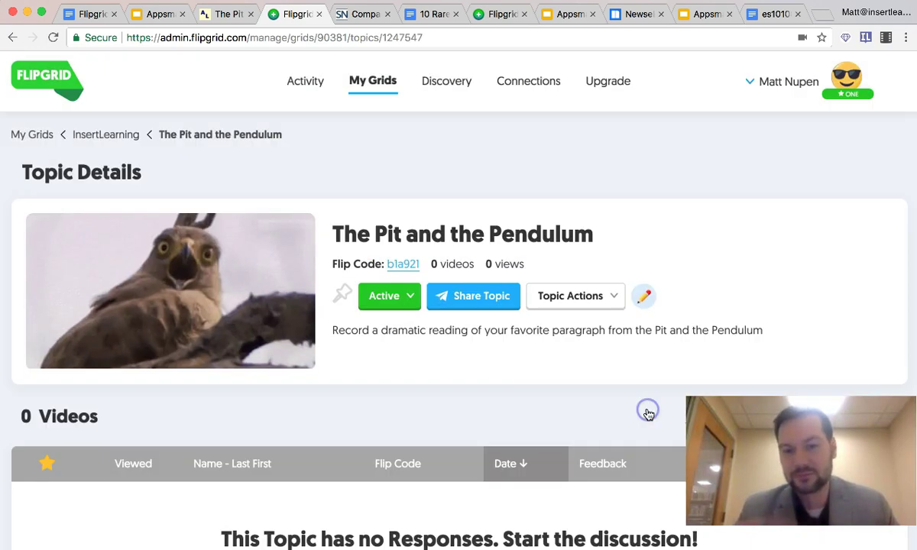
Open the topic's embed sharing options and copy the embed code for the fully functional topic
left_click(475, 305)
left_click(468, 236)
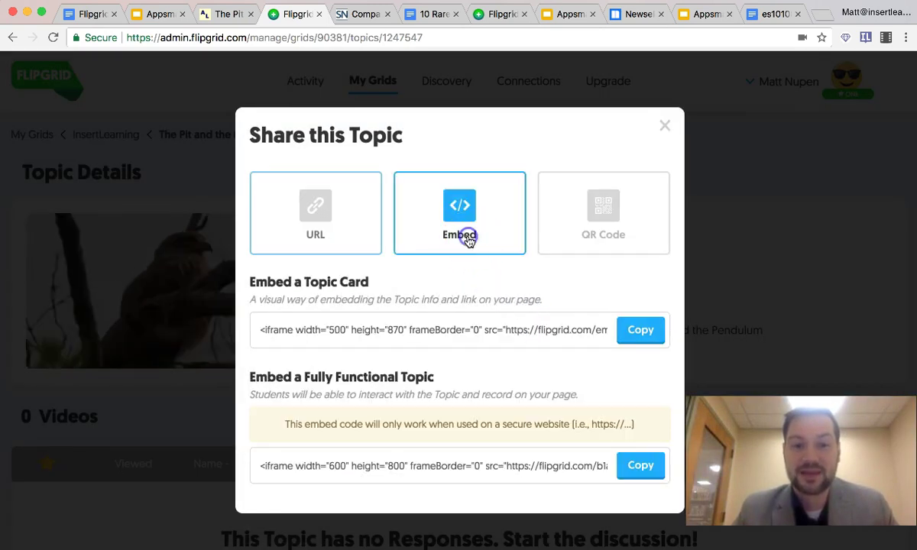
left_click(341, 340)
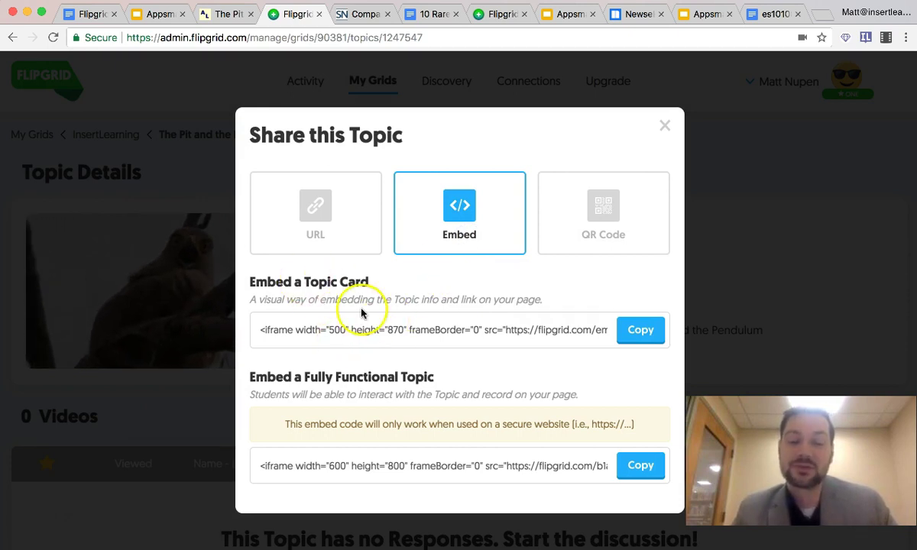
left_click(639, 473)
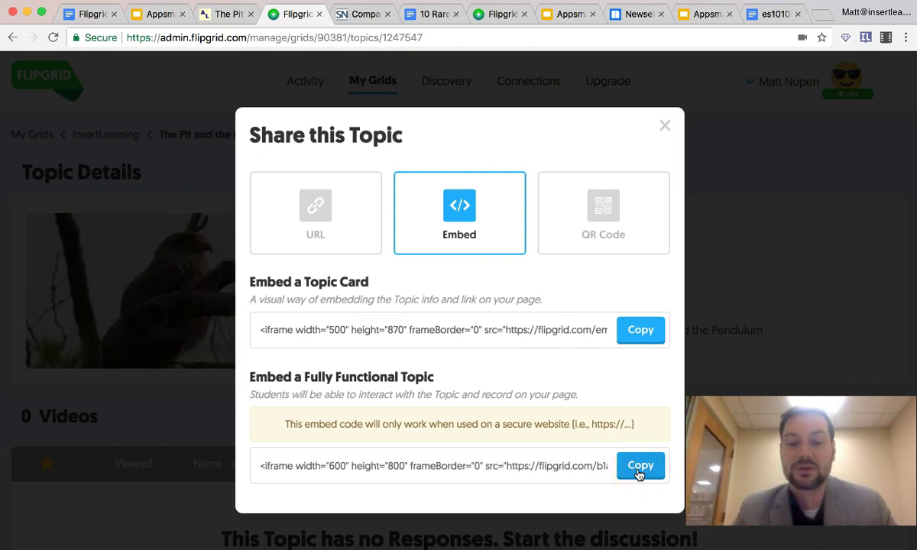
On the Pit and the Pendulum story page, insert a sticky note below the author line and paste the Flipgrid embed code into it
left_click(227, 14)
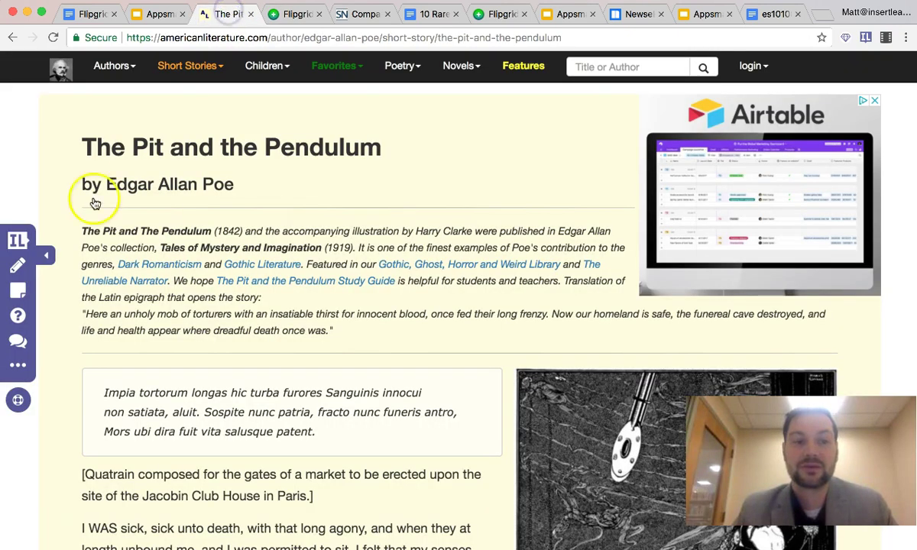
left_click(20, 292)
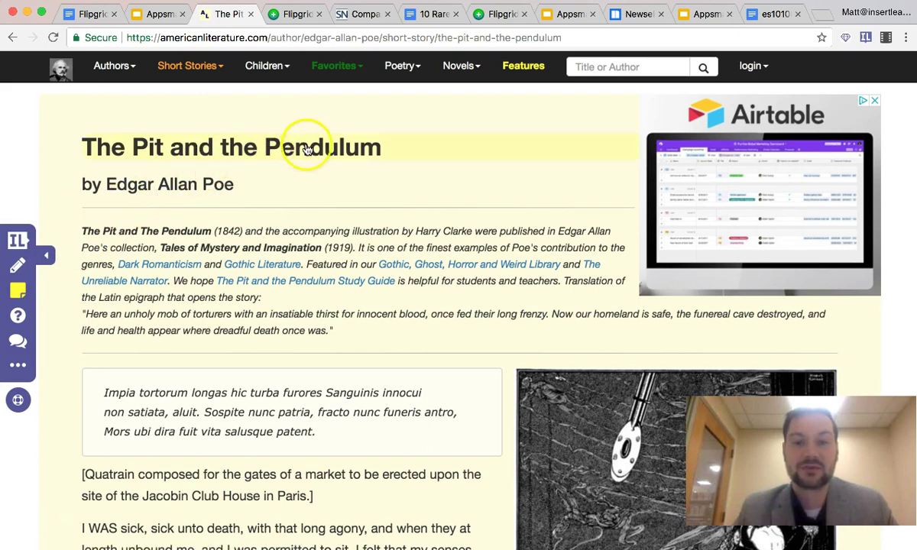
left_click(350, 188)
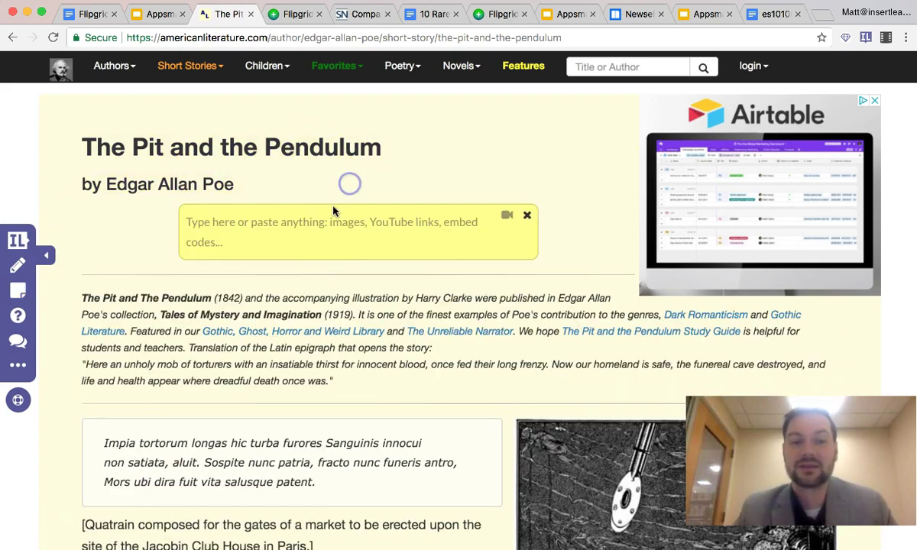
left_click(321, 238)
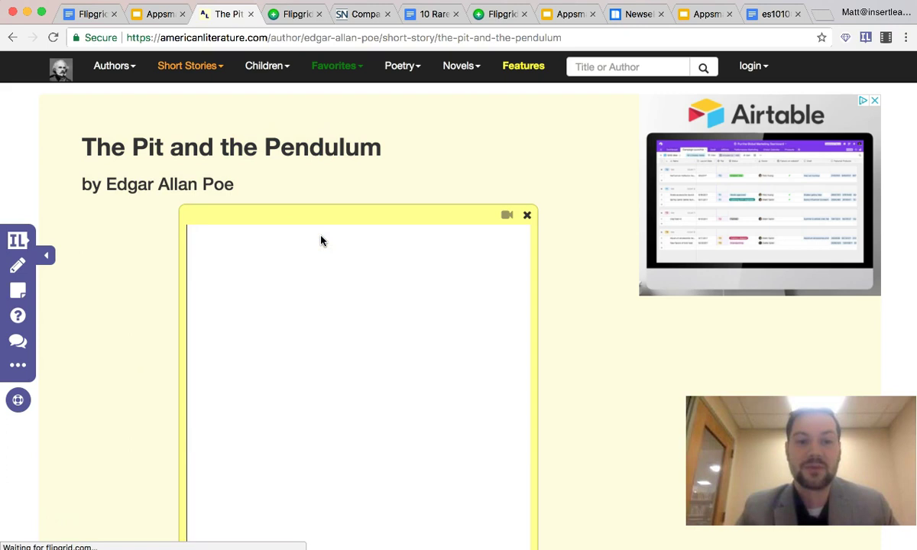
Examine the embedded Flipgrid topic in the sticky note and the story text that follows it
scroll(148, 370, "down", 3)
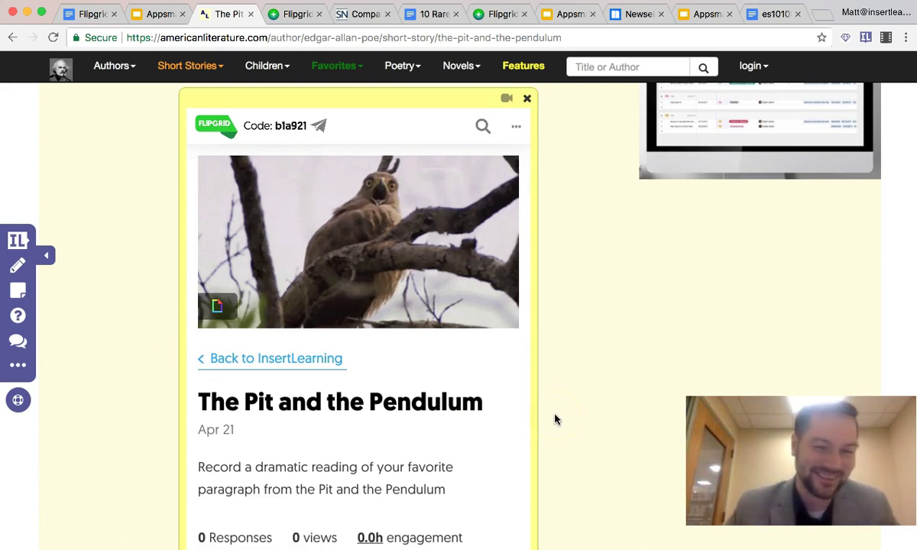
scroll(555, 419, "down", 1)
scroll(555, 419, "down", 4)
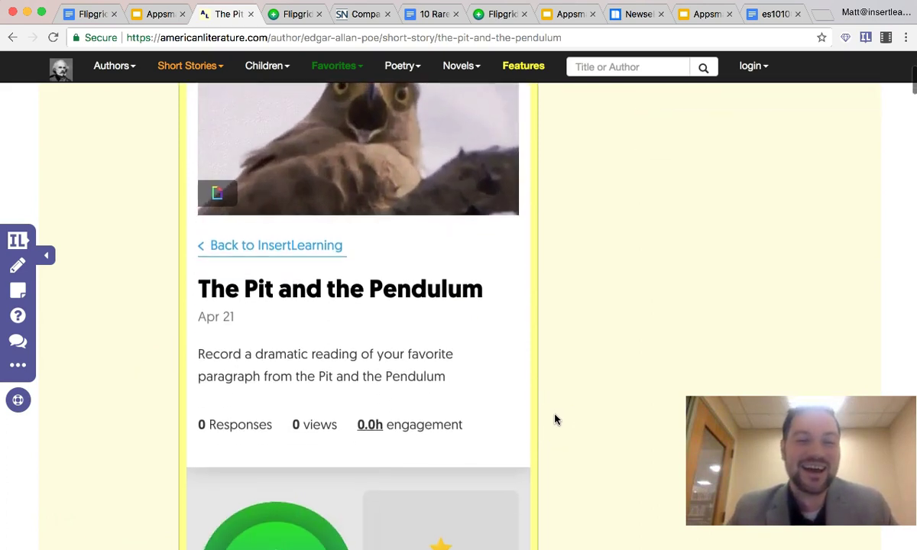
scroll(526, 384, "down", 5)
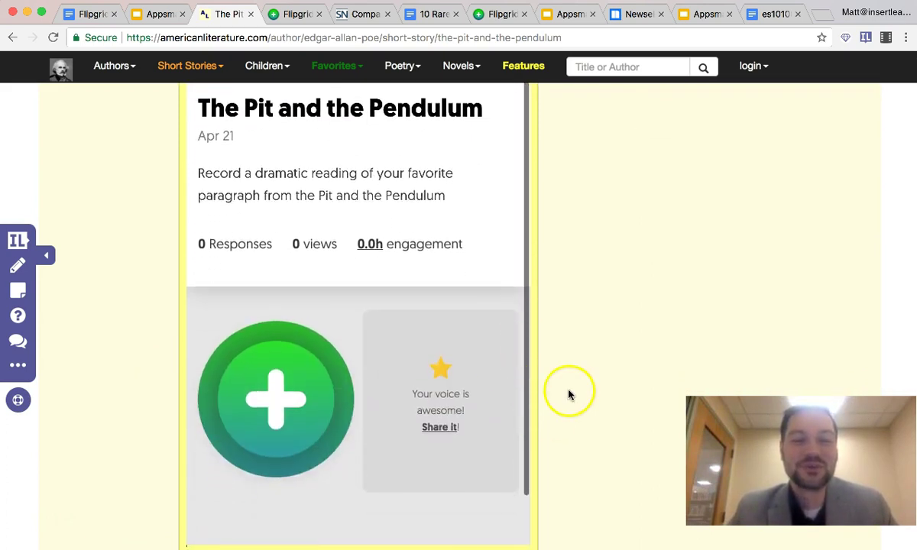
scroll(569, 393, "down", 5)
scroll(347, 474, "down", 10)
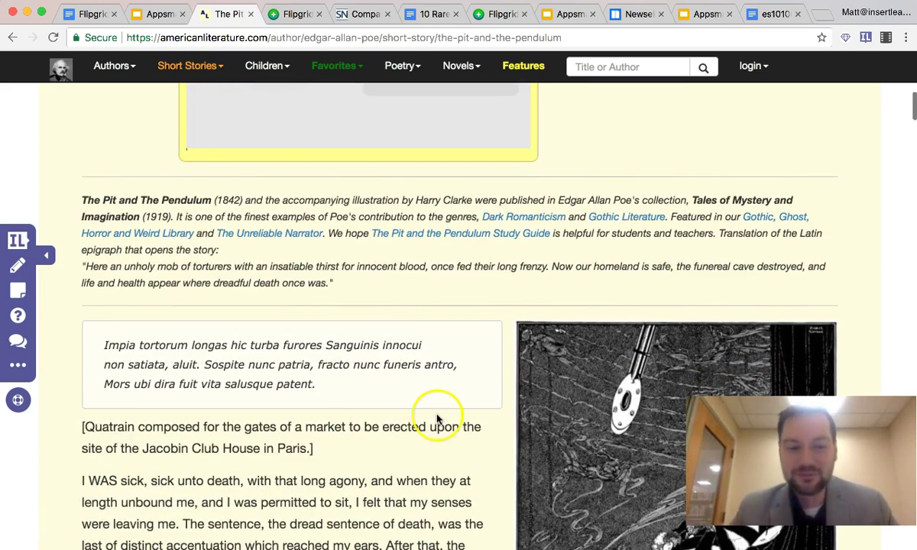
scroll(436, 419, "down", 3)
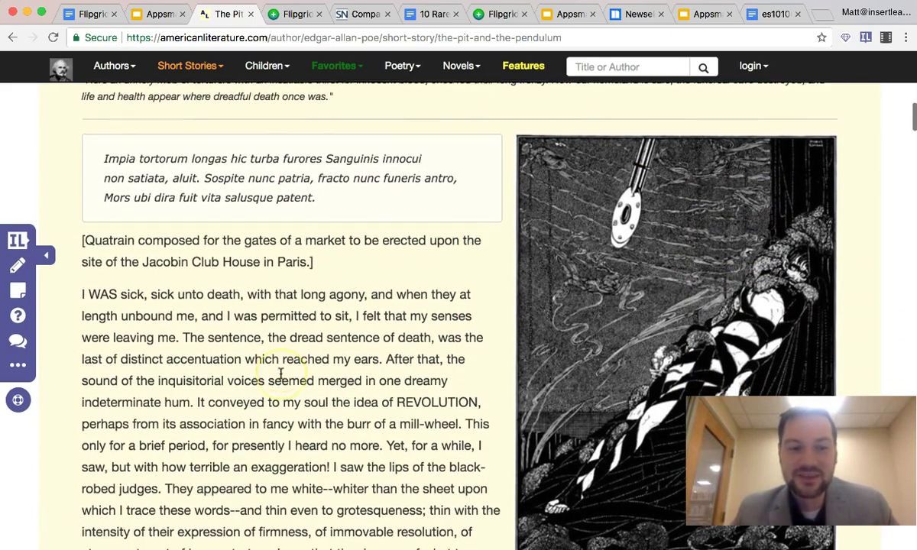
scroll(283, 374, "up", 12)
scroll(276, 321, "up", 2)
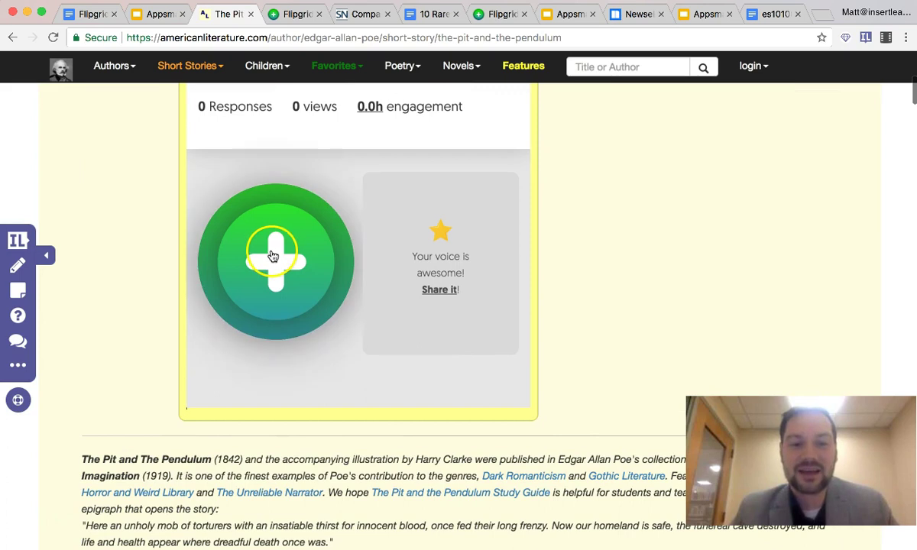
Start a new video response in the embedded topic and record a short clip, checking the story text while recording
left_click(272, 260)
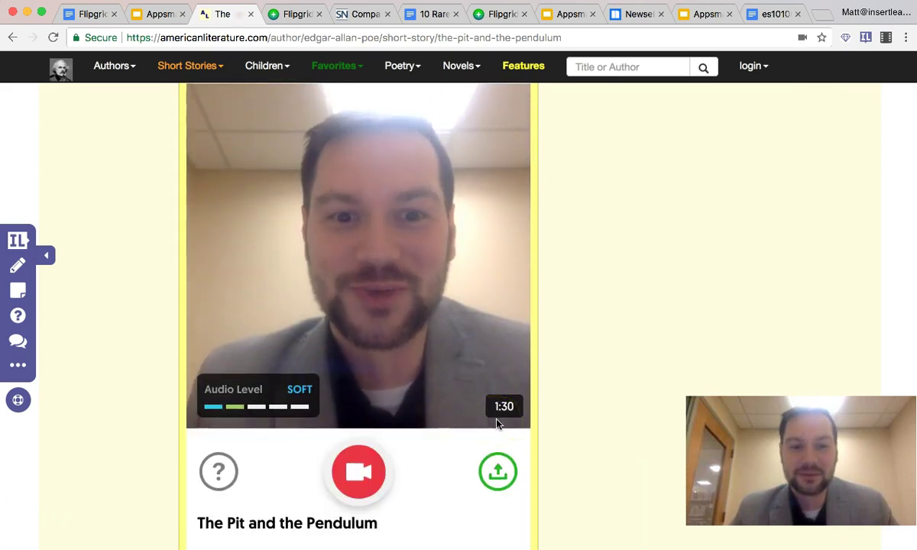
left_click(350, 472)
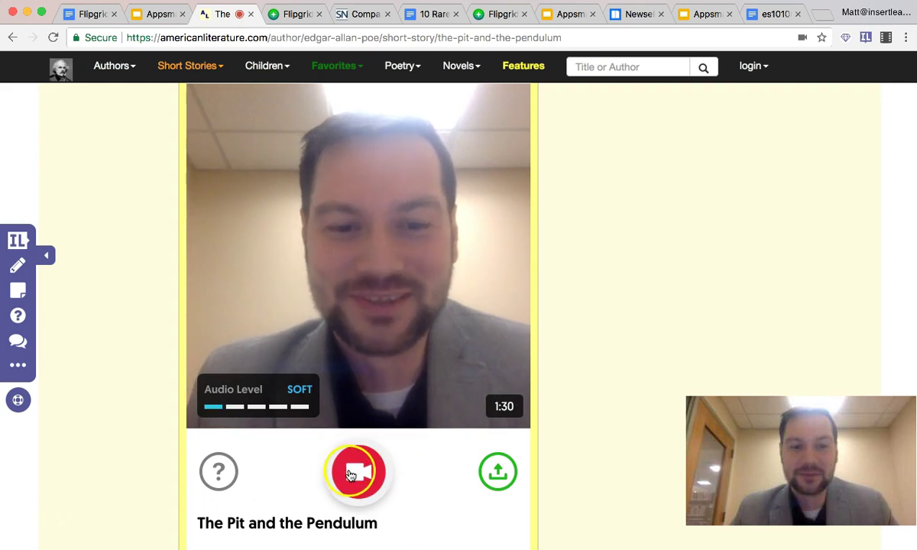
left_click(350, 472)
scroll(596, 456, "down", 10)
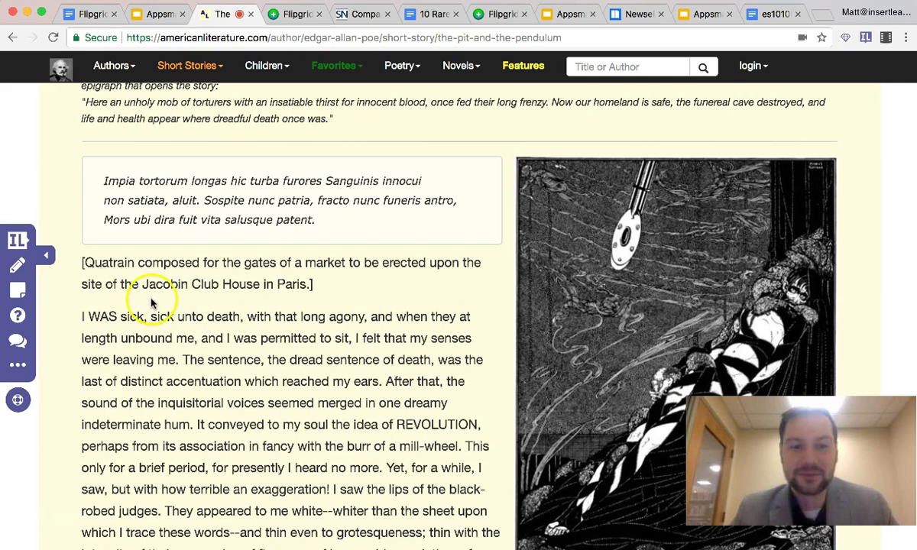
scroll(151, 303, "up", 8)
left_click(347, 468)
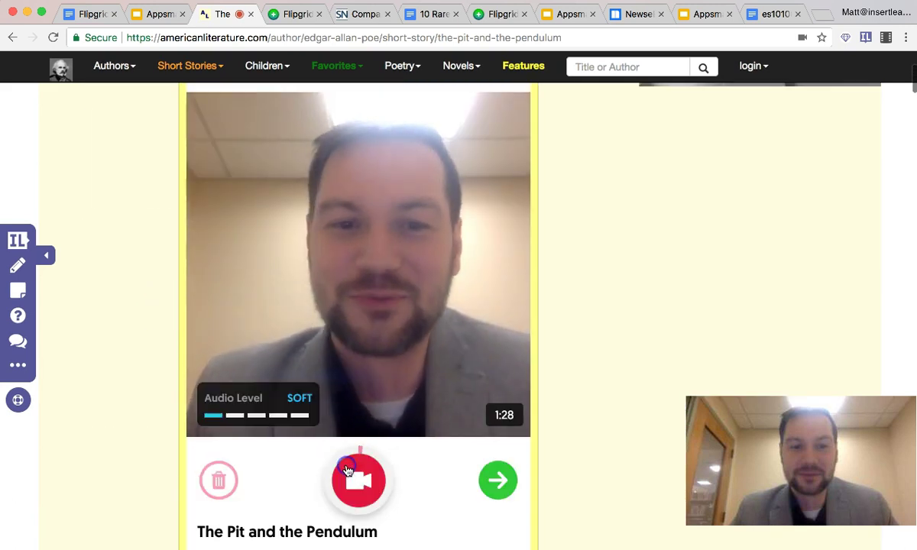
Accept the recorded clip, continue to the response's picture stage, and return to the story text
left_click(499, 488)
left_click(320, 493)
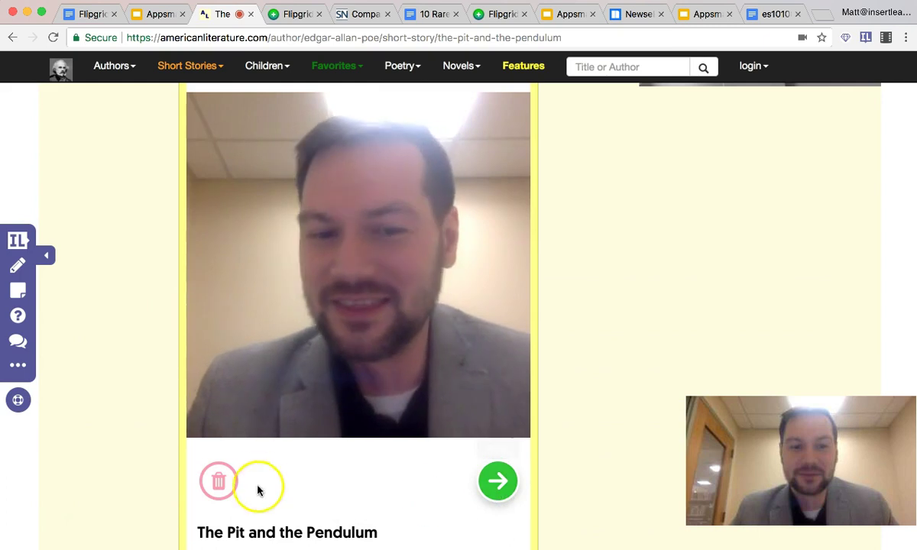
left_click(496, 482)
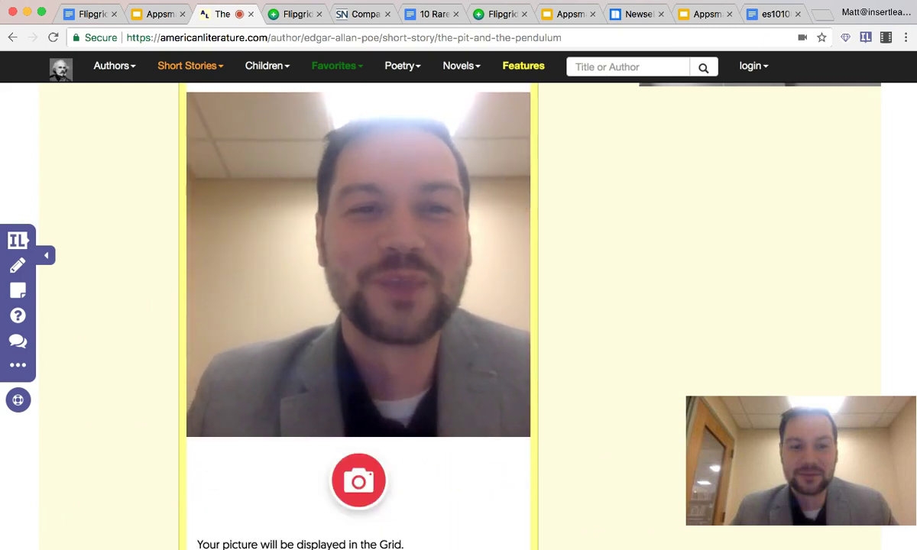
scroll(560, 385, "down", 2)
scroll(560, 386, "down", 10)
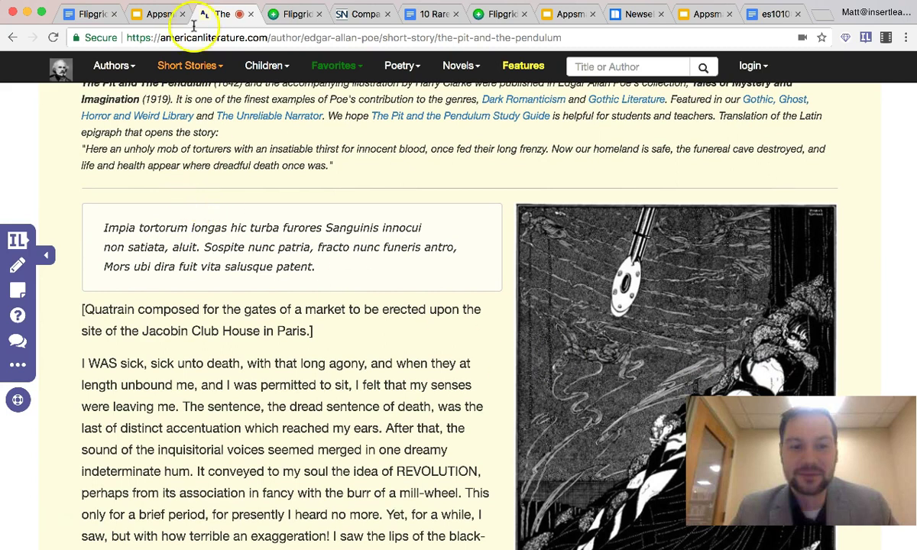
Switch to the Science News for Students article on primate sleep and activate the InsertLearning tools on it
left_click(351, 14)
scroll(364, 334, "up", 10)
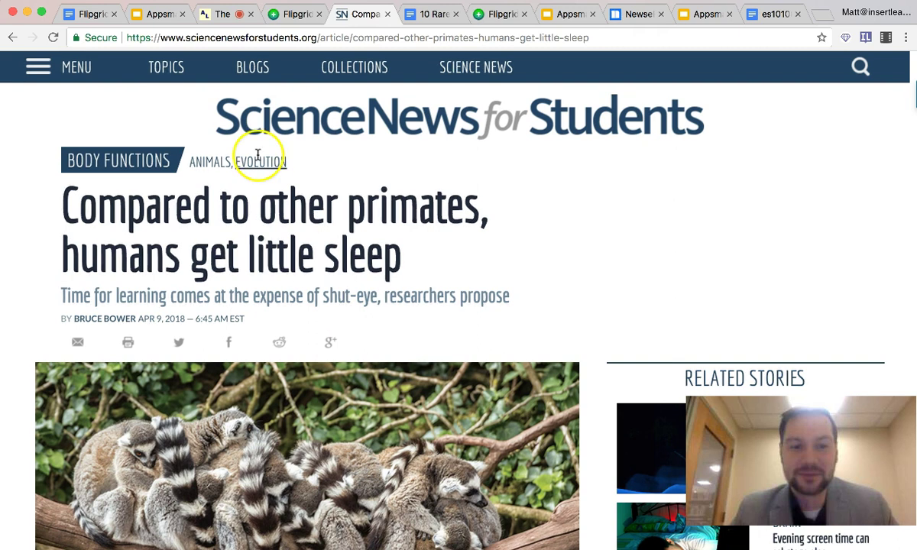
scroll(281, 261, "down", 2)
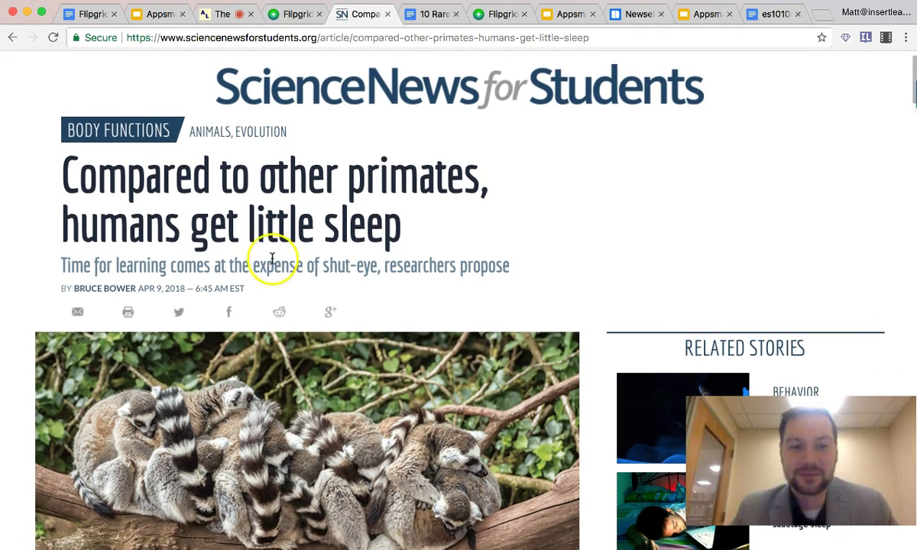
scroll(180, 205, "down", 1)
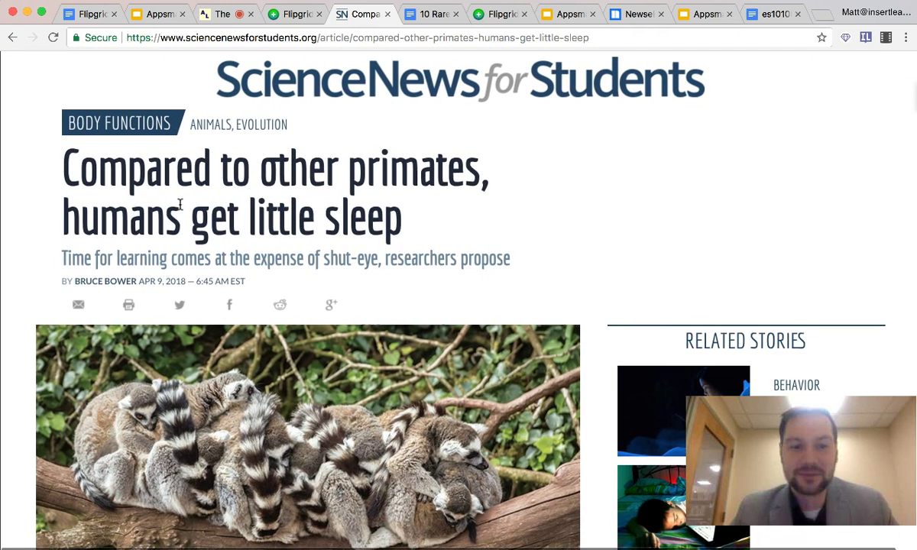
left_click(863, 43)
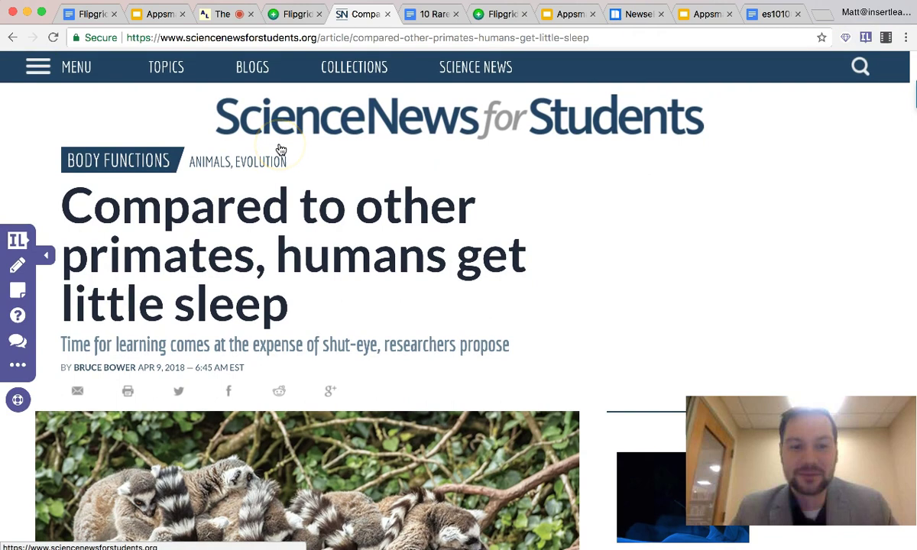
Insert an empty sticky note above the "Why we sleep less" heading and check the Flipgrid topic's embed codes
scroll(275, 151, "down", 5)
scroll(269, 152, "down", 9)
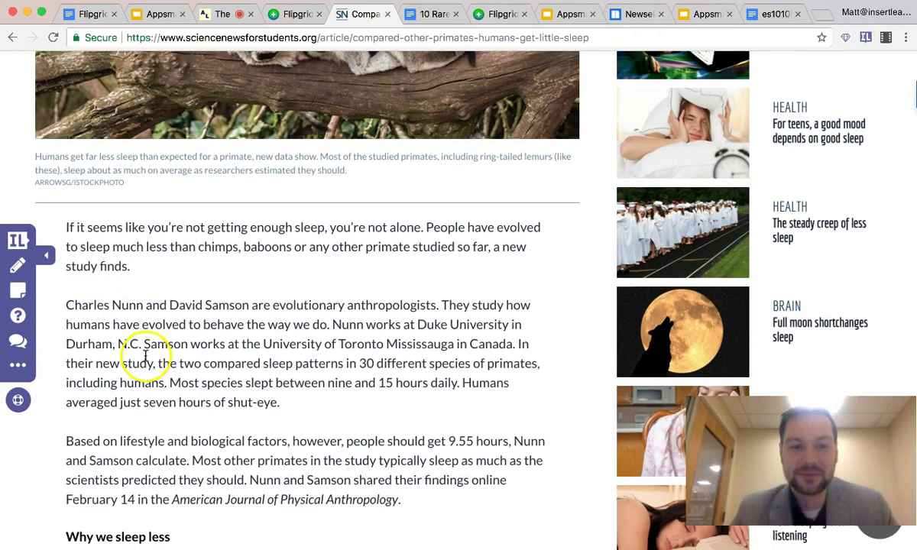
scroll(144, 358, "down", 2)
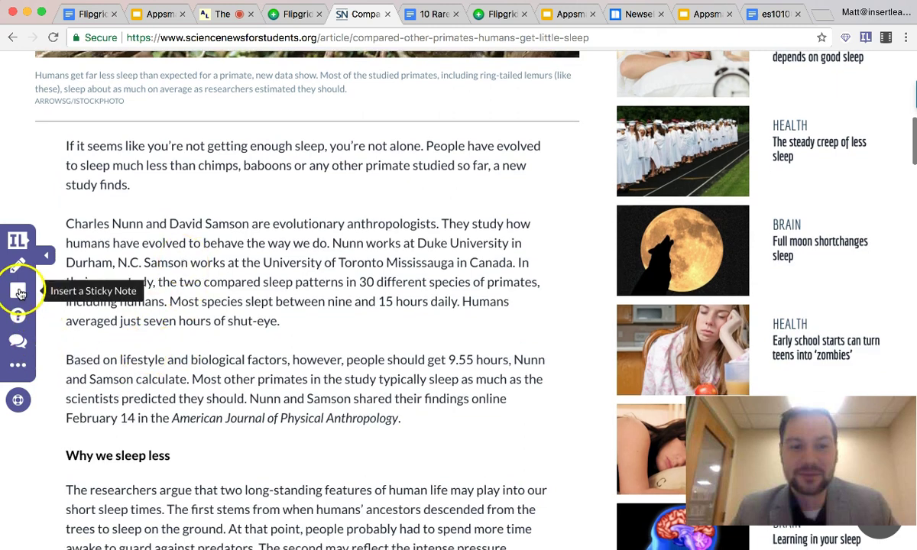
left_click(18, 291)
left_click(212, 403)
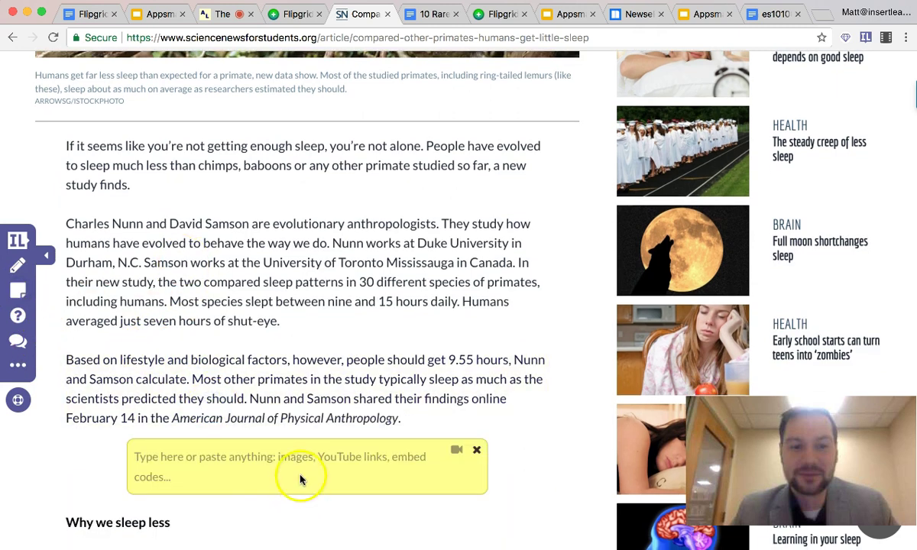
scroll(301, 480, "down", 2)
left_click(273, 407)
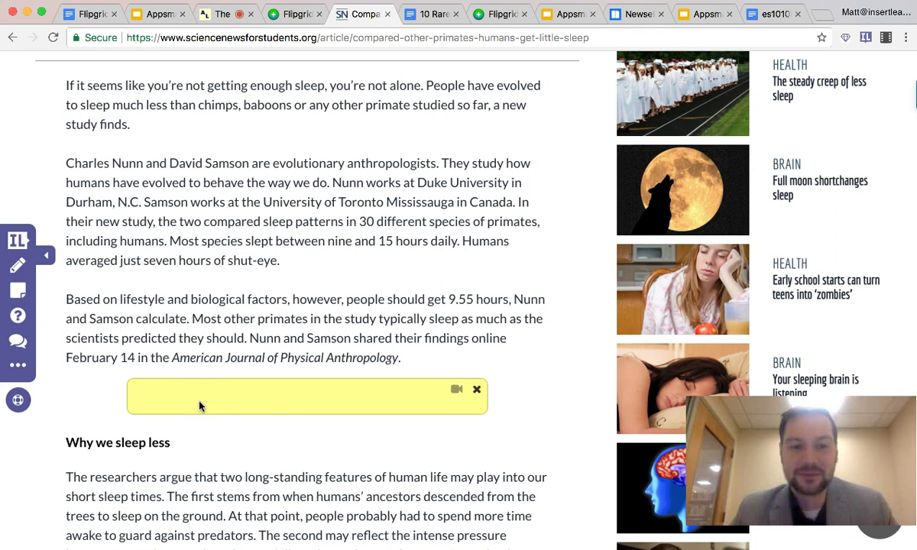
scroll(274, 407, "up", 1)
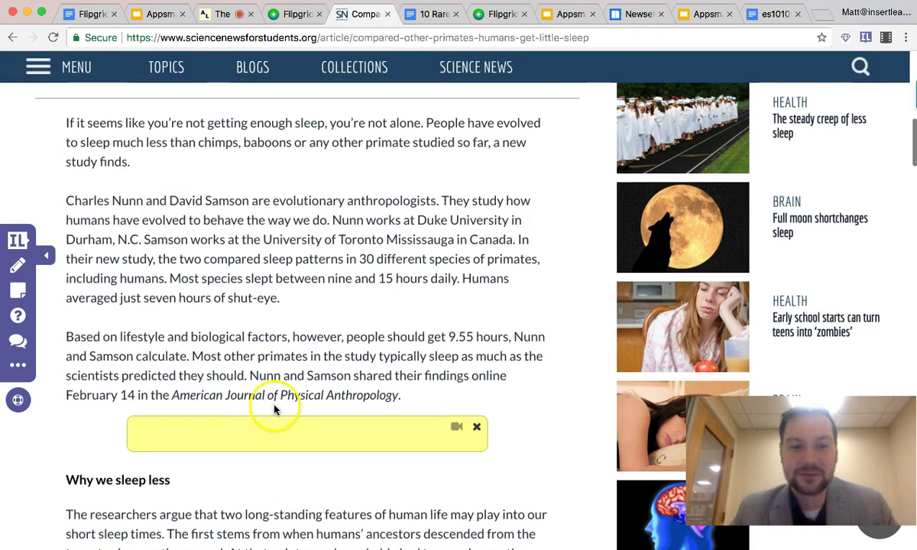
left_click(290, 14)
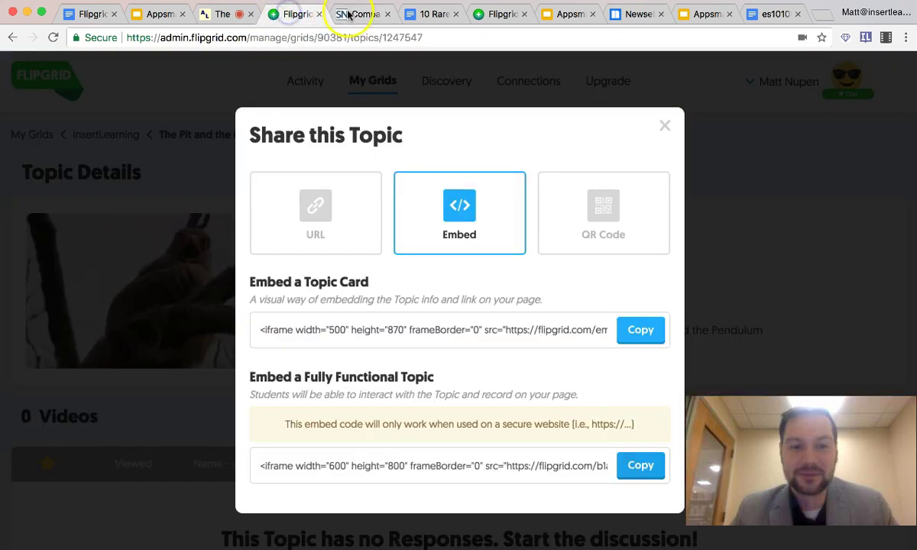
left_click(353, 14)
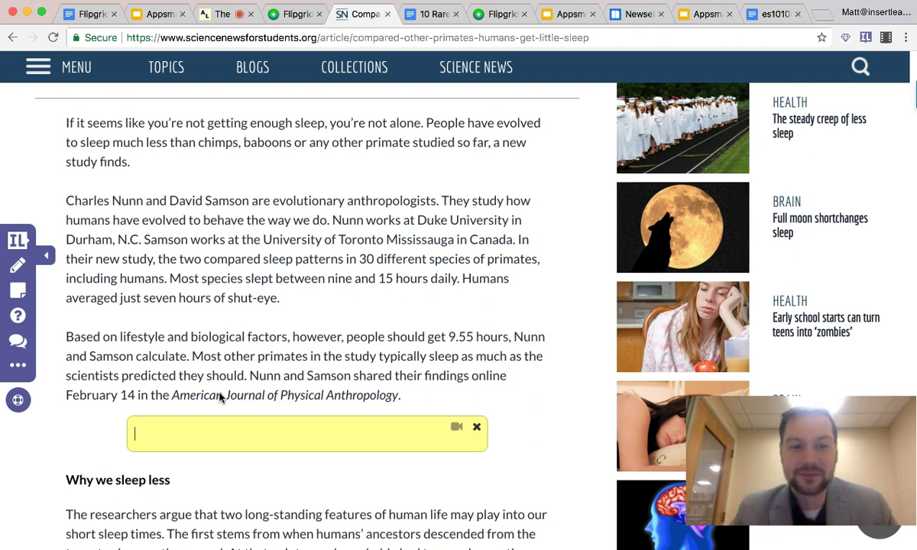
Switch to the "10 Rare Animals With Bizarre Adaptations" article and examine its instructions sticky note and first animal sections
left_click(428, 17)
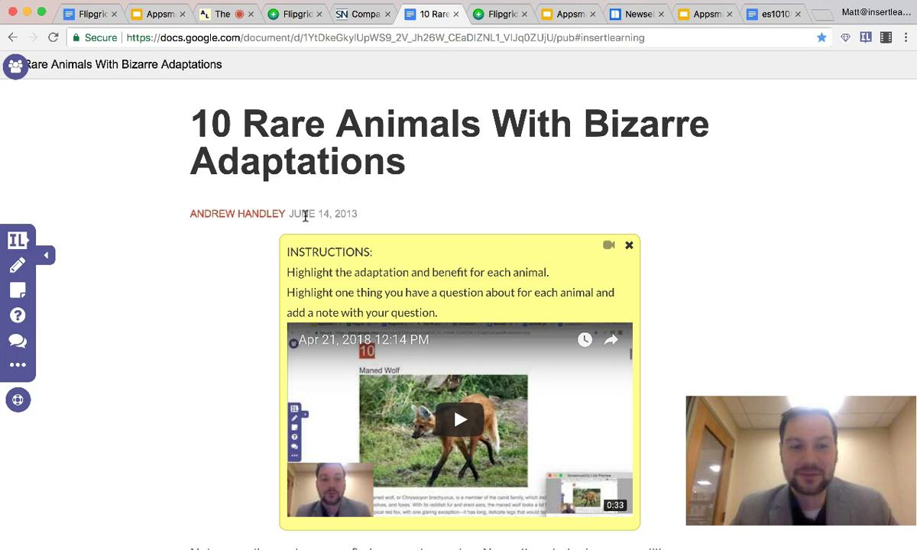
scroll(216, 390, "down", 2)
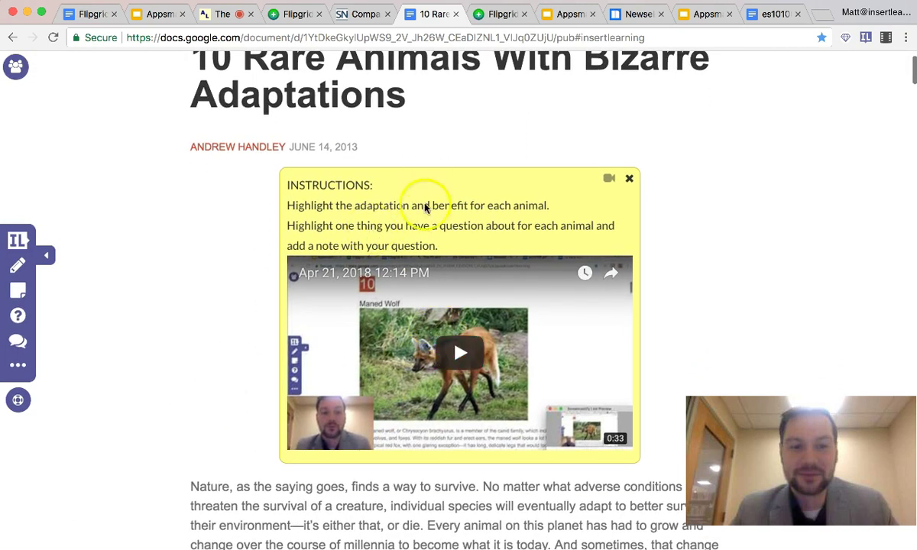
scroll(285, 246, "up", 1)
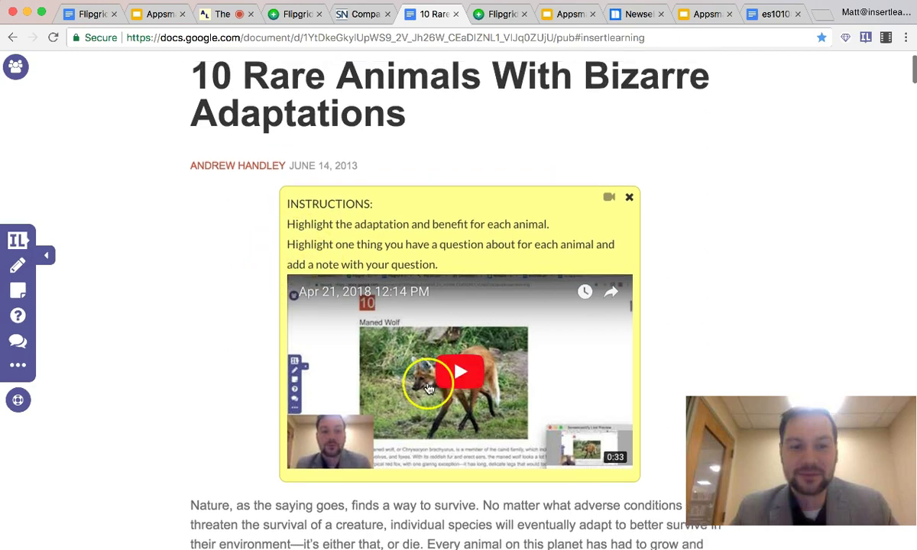
scroll(223, 286, "down", 15)
scroll(218, 286, "down", 6)
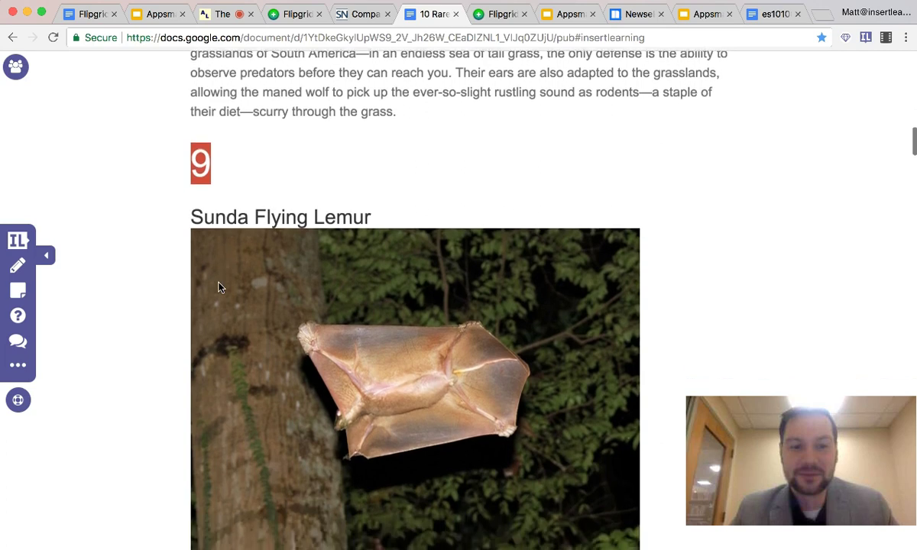
scroll(218, 287, "up", 5)
scroll(219, 287, "up", 10)
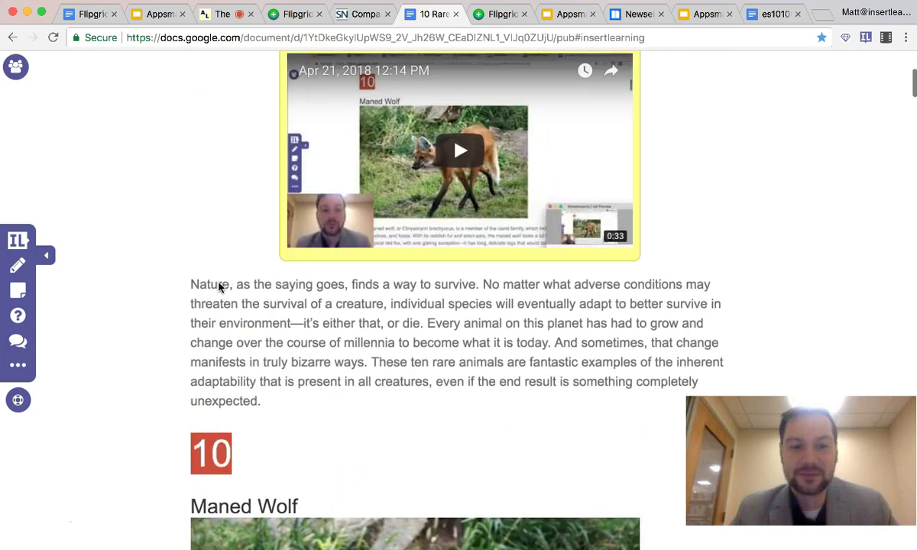
Display one student's annotations on the article and examine the highlights in the Maned Wolf section
left_click(15, 66)
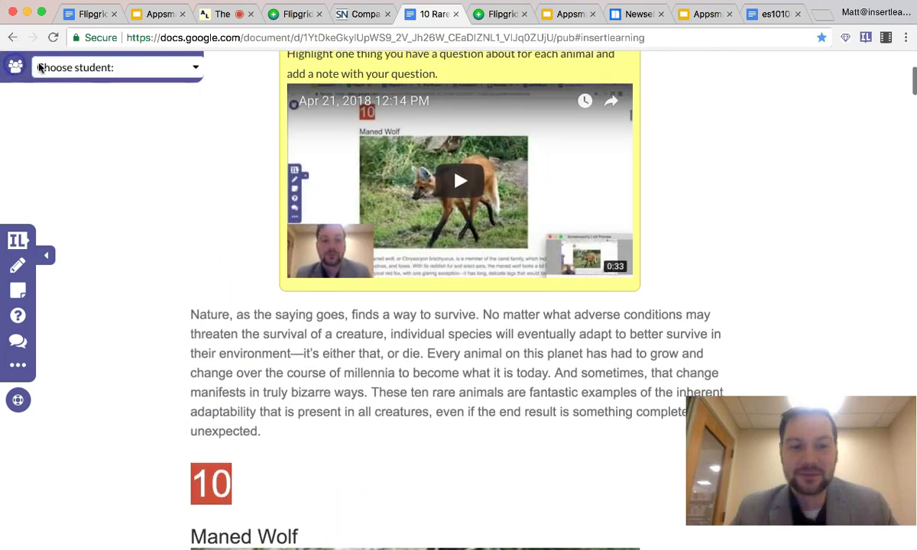
left_click(72, 69)
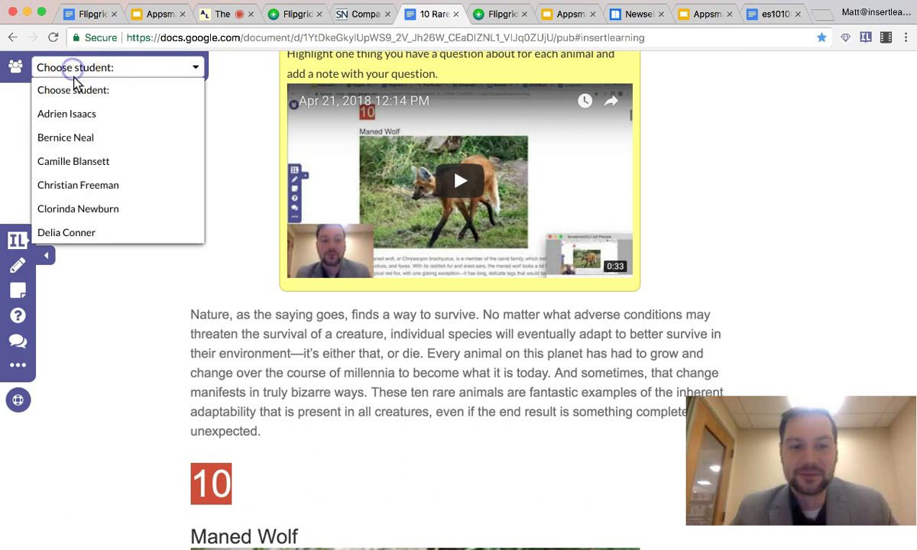
left_click(82, 159)
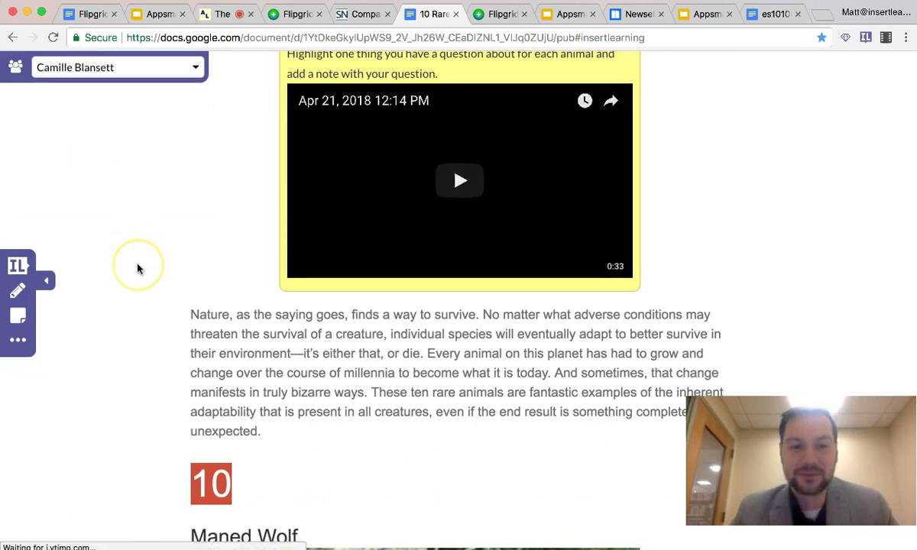
scroll(137, 266, "down", 9)
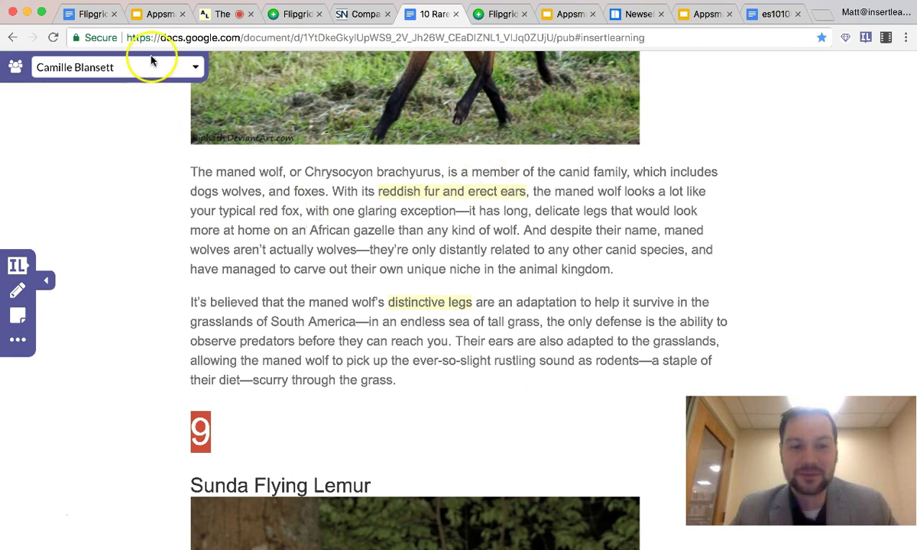
Choose another student and review that student's highlights through the whole article, down to the questions at its end
left_click(128, 68)
left_click(94, 205)
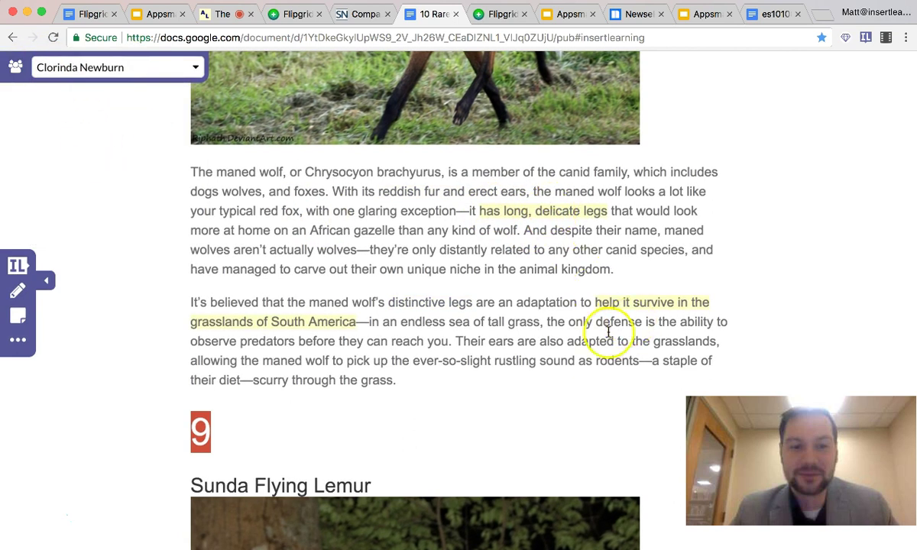
scroll(411, 348, "down", 5)
scroll(410, 347, "down", 10)
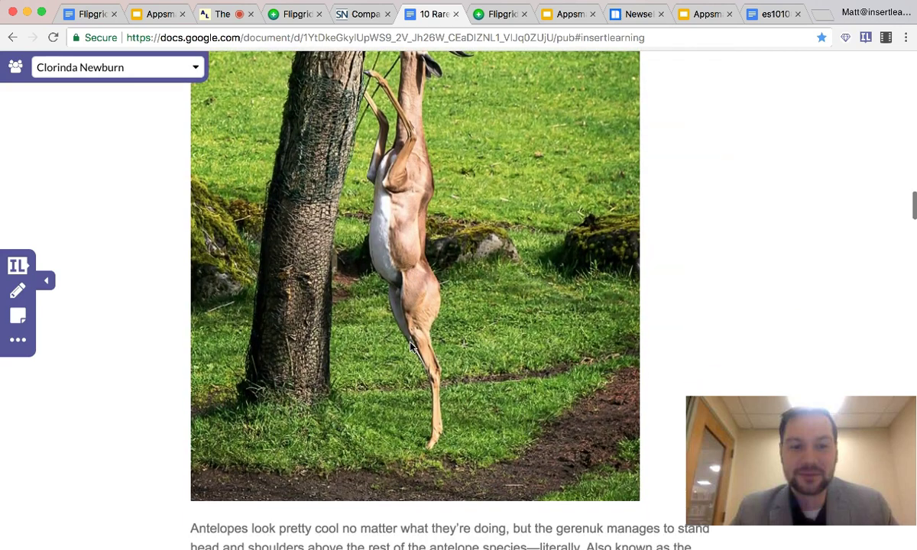
scroll(410, 348, "down", 20)
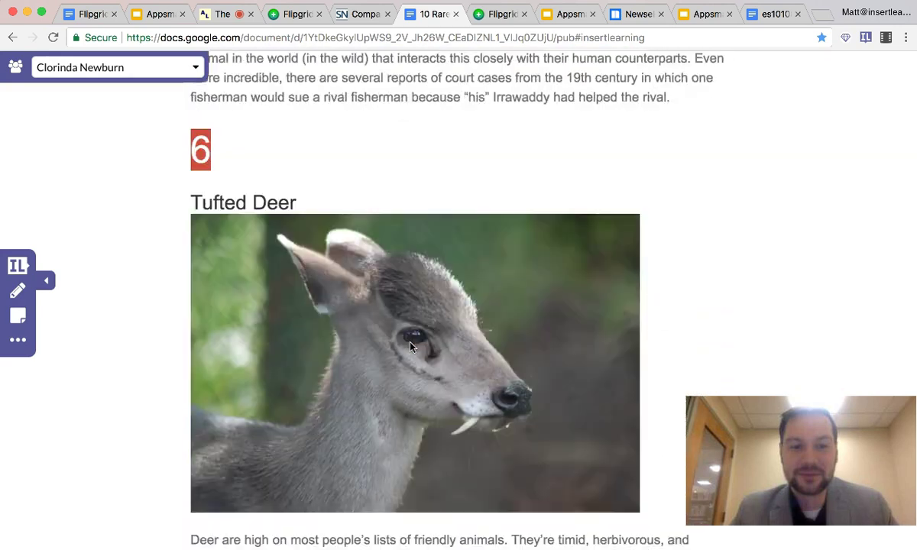
scroll(410, 347, "down", 20)
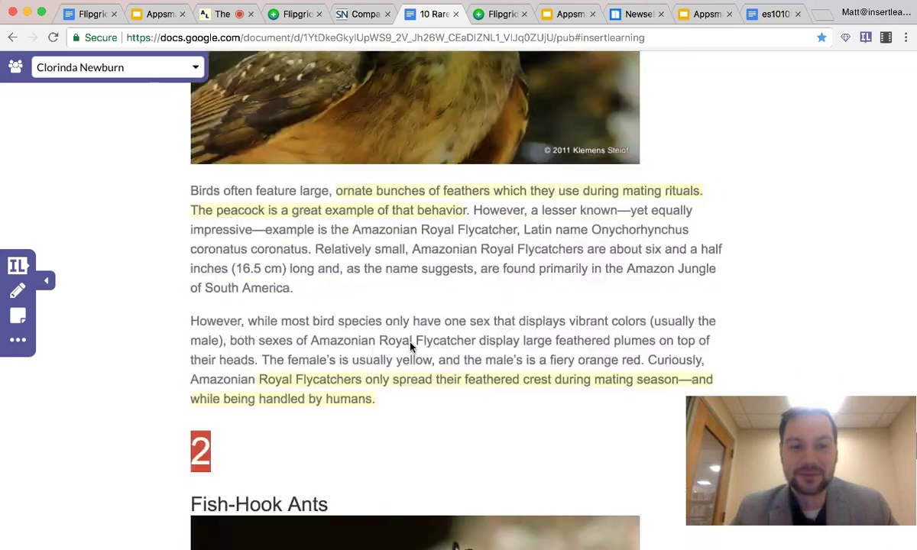
scroll(411, 348, "down", 10)
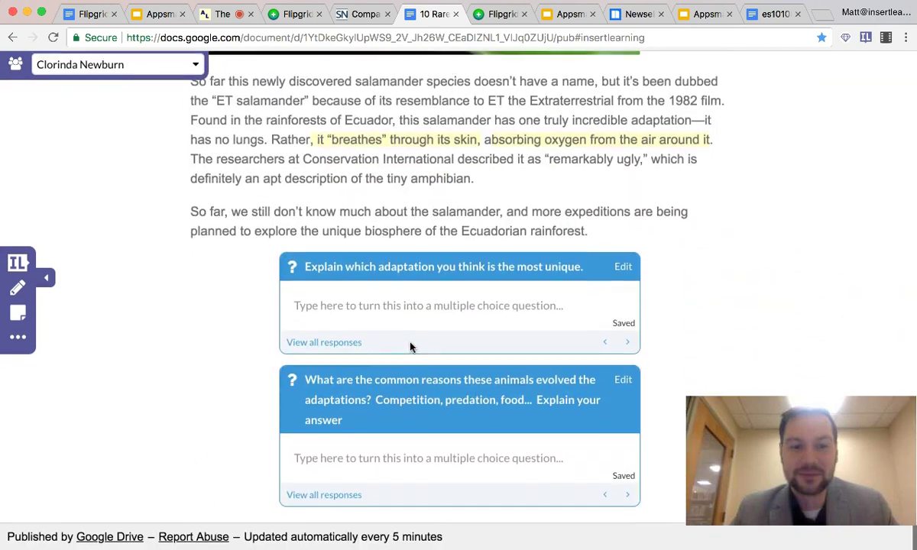
left_click(284, 208)
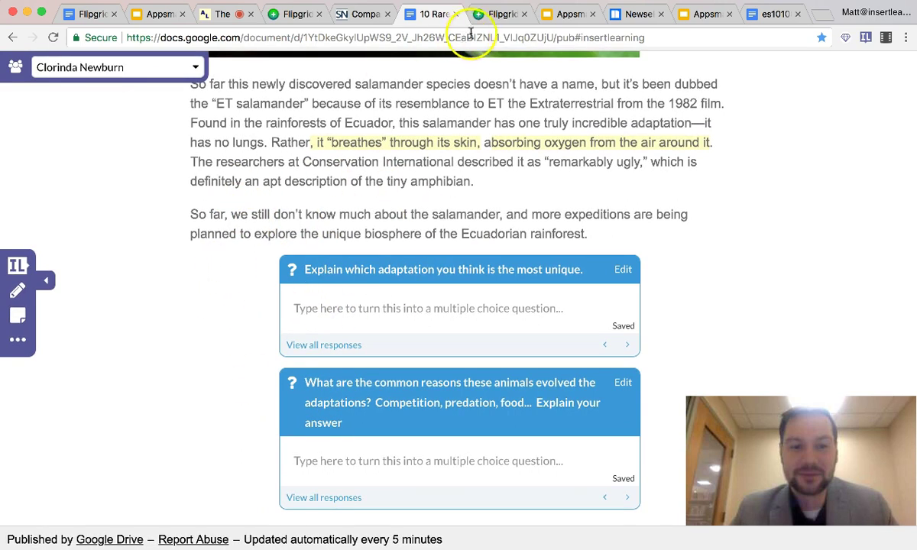
Switch to the "10 Bizarre Animal Adaptations" topic in Flipgrid and read its response instructions
left_click(489, 15)
left_click(382, 407)
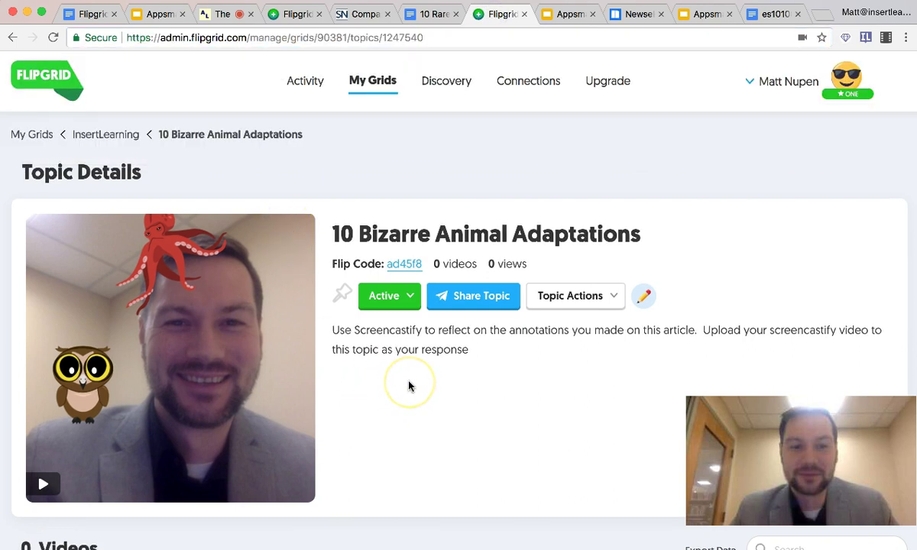
scroll(409, 386, "down", 2)
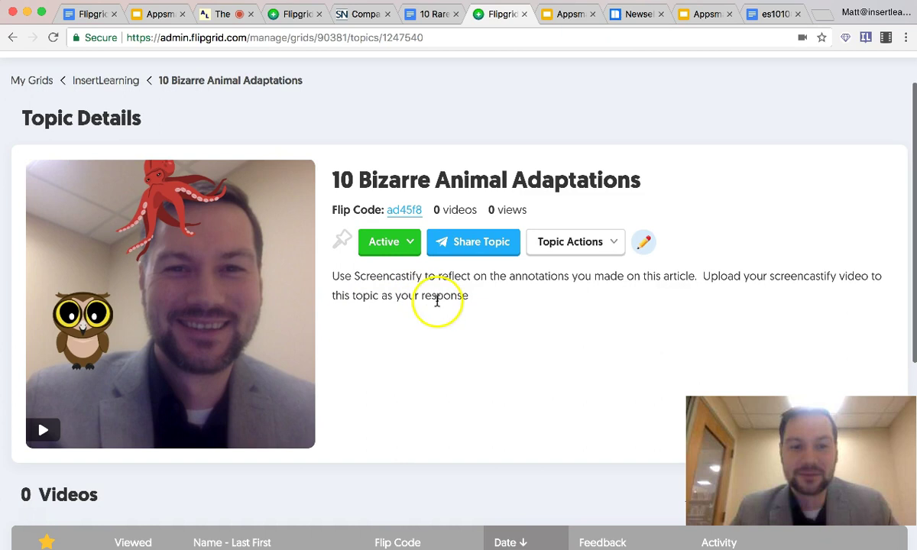
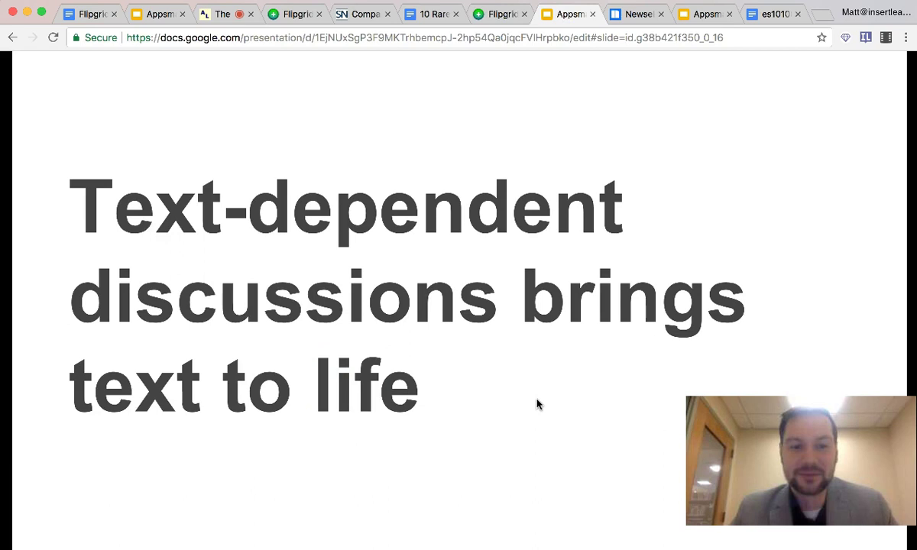
Activate the InsertLearning tools on the Newsela article about Mr. Trash Wheel and check the reading levels offered for it
left_click(633, 15)
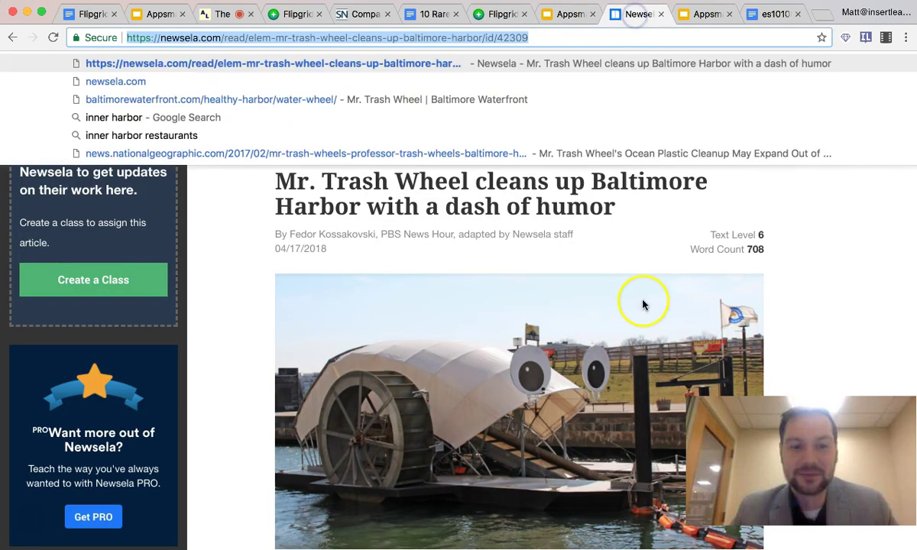
left_click(534, 219)
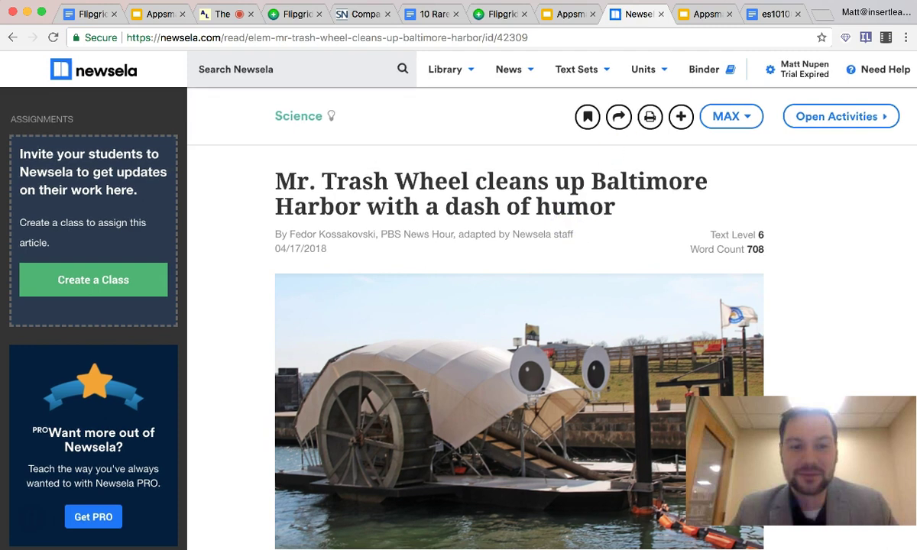
left_click(864, 39)
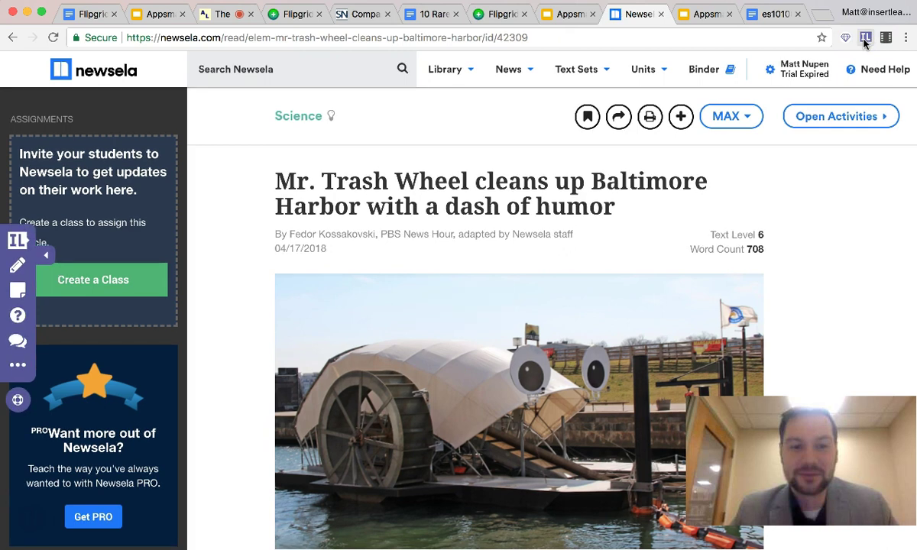
left_click(740, 118)
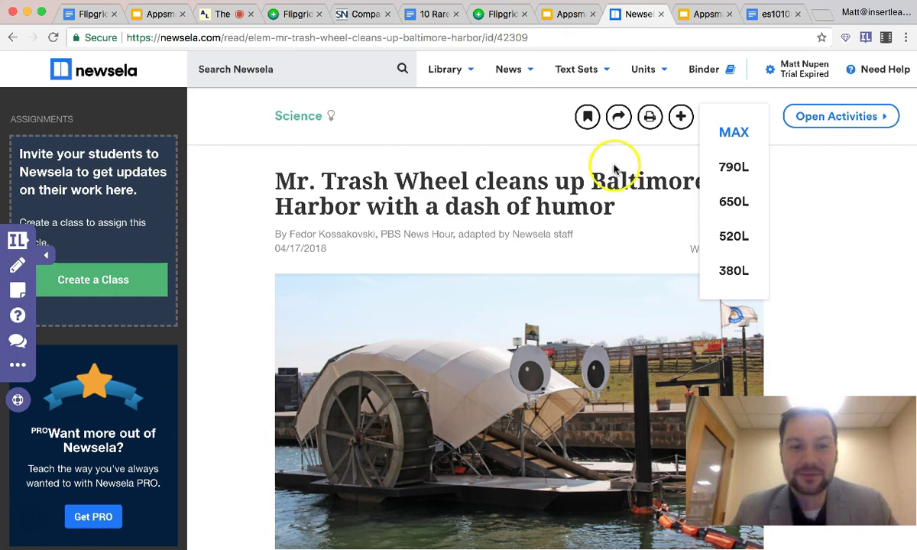
left_click(467, 177)
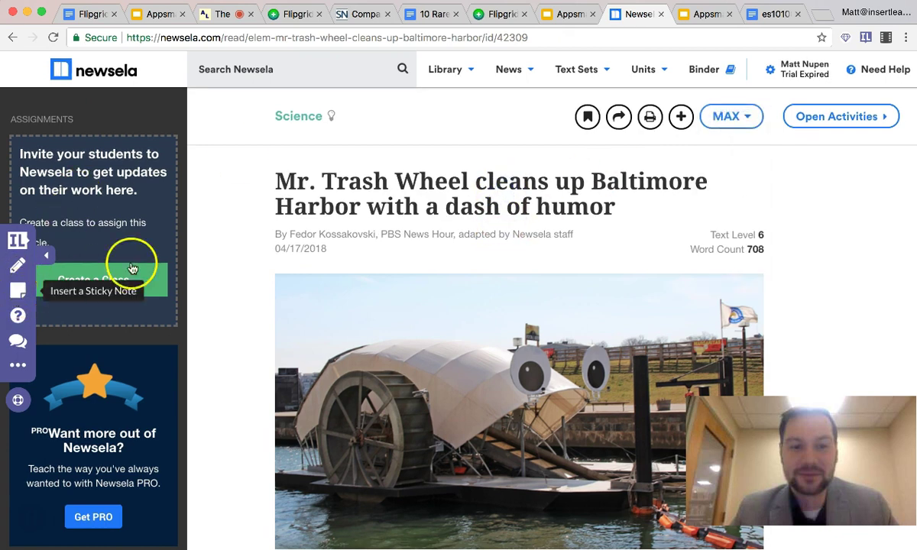
Insert a discussion below the paragraph on the Waterfront Partnership of Baltimore and create it with its default topic text
scroll(307, 205, "down", 3)
scroll(272, 374, "up", 1)
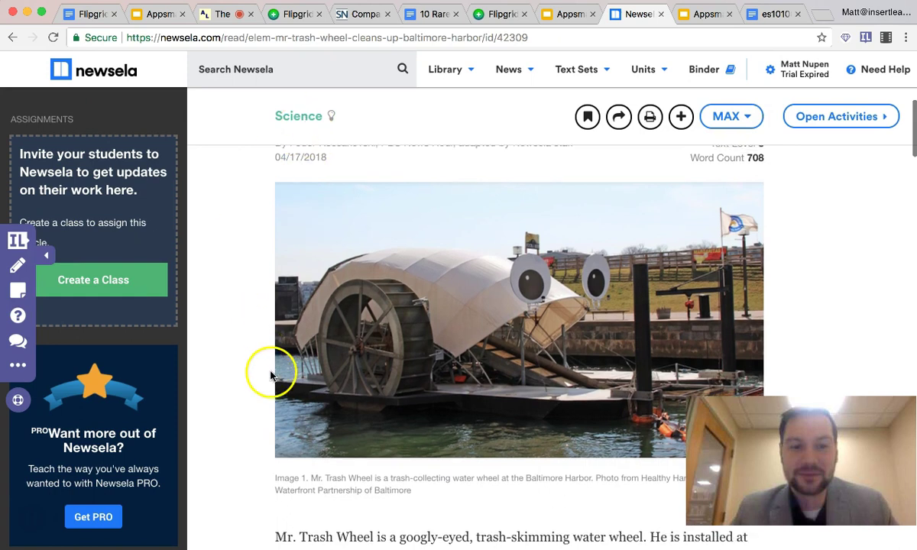
scroll(278, 344, "down", 5)
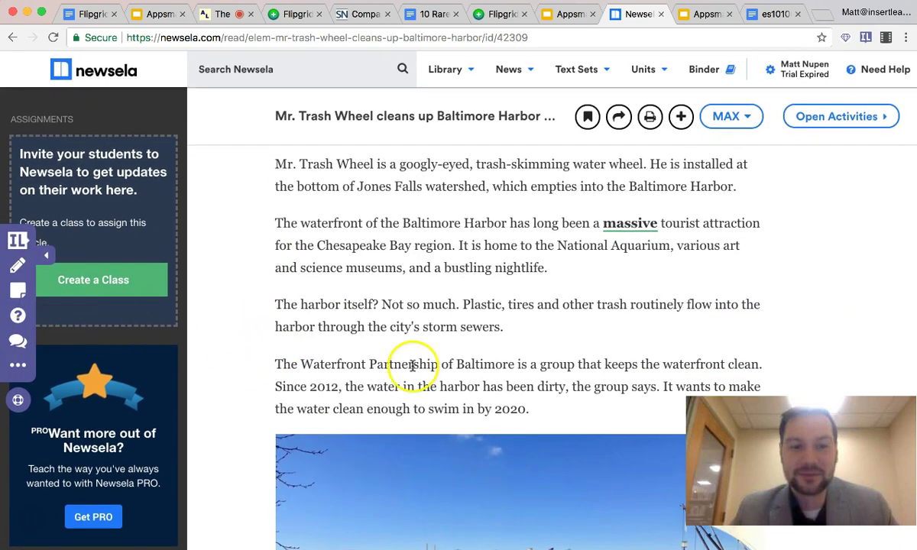
left_click(18, 341)
left_click(326, 387)
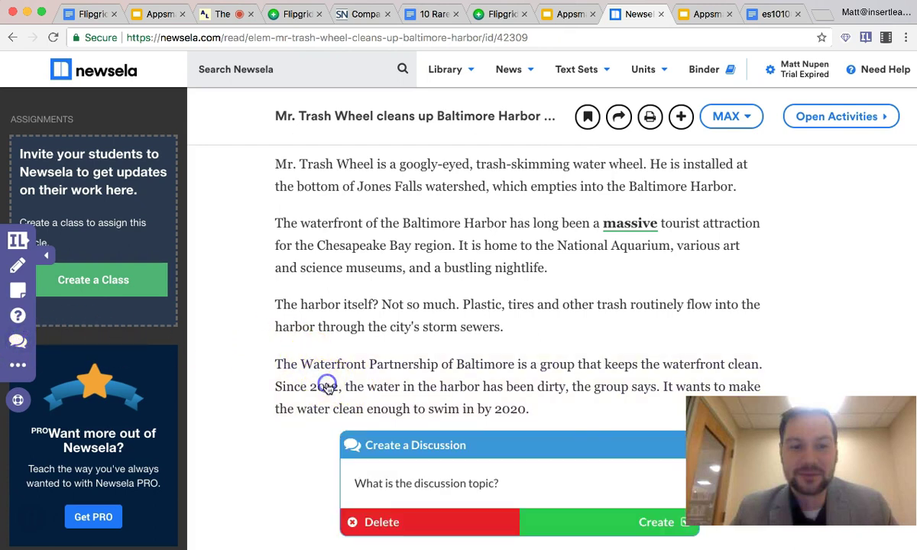
left_click(577, 526)
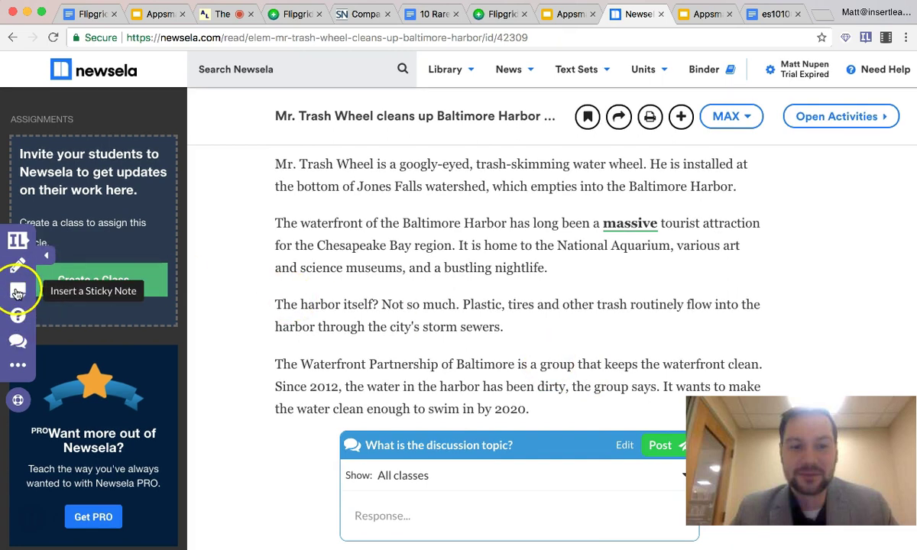
Reopen the discussion below the Waterfront Partnership paragraph for editing and delete it
left_click(621, 449)
left_click(375, 522)
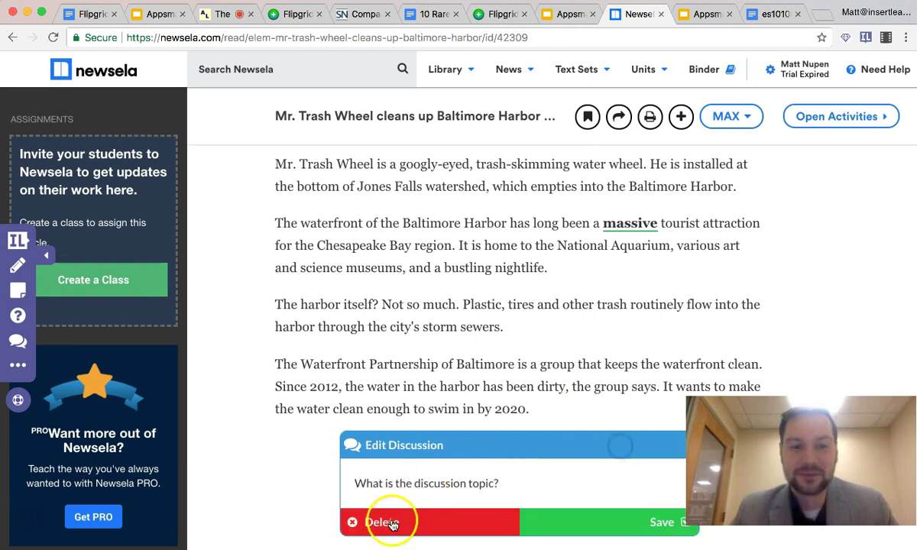
Insert an empty sticky note below the Waterfront Partnership of Baltimore paragraph in the Newsela article
left_click(17, 344)
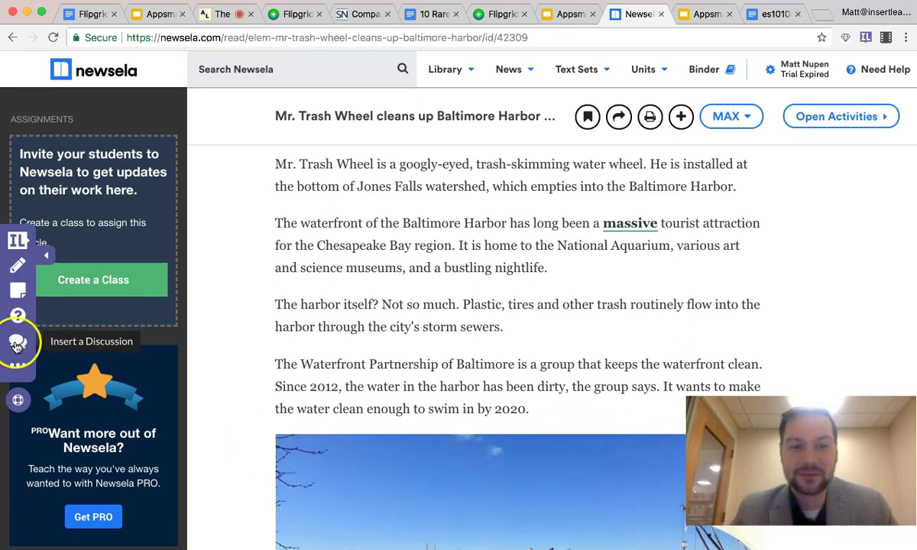
left_click(18, 290)
left_click(369, 384)
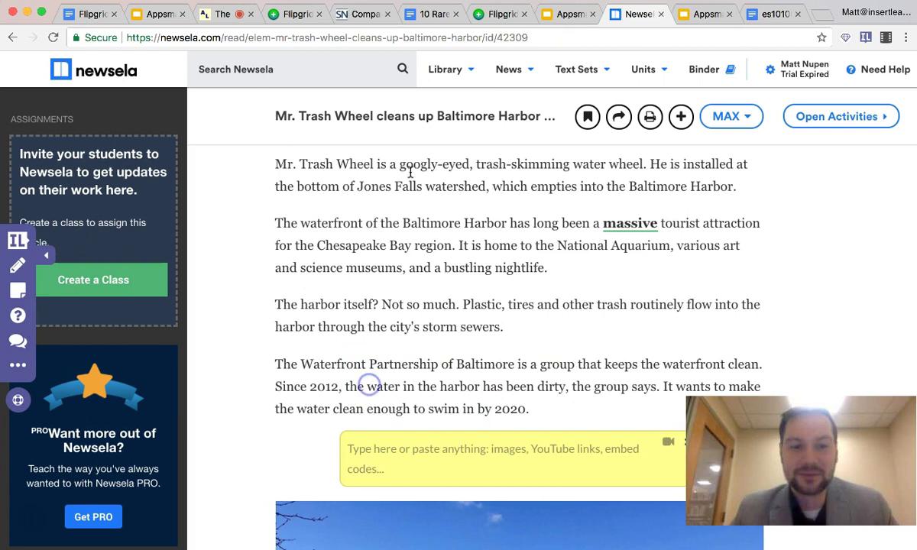
Copy the fully functional embed code of the "Trash in the Harbor" topic in Flipgrid
left_click(502, 15)
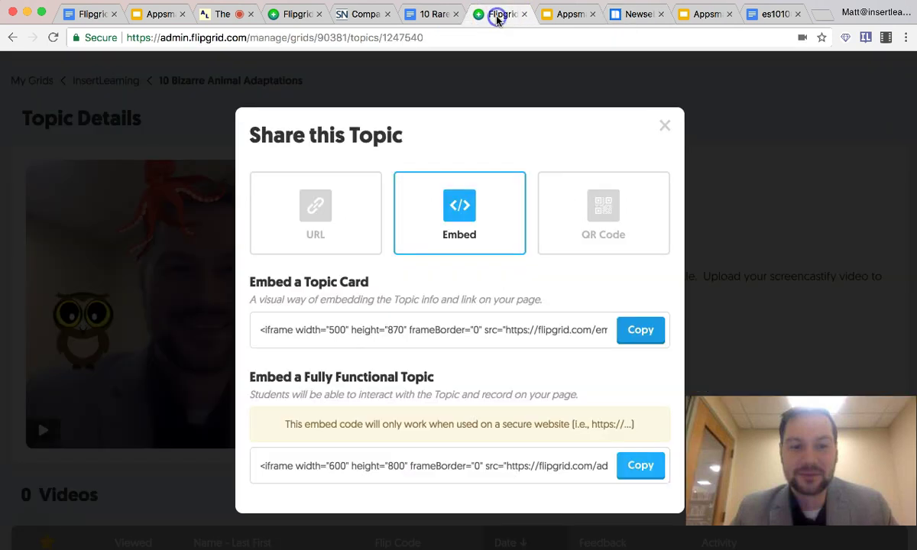
left_click(665, 127)
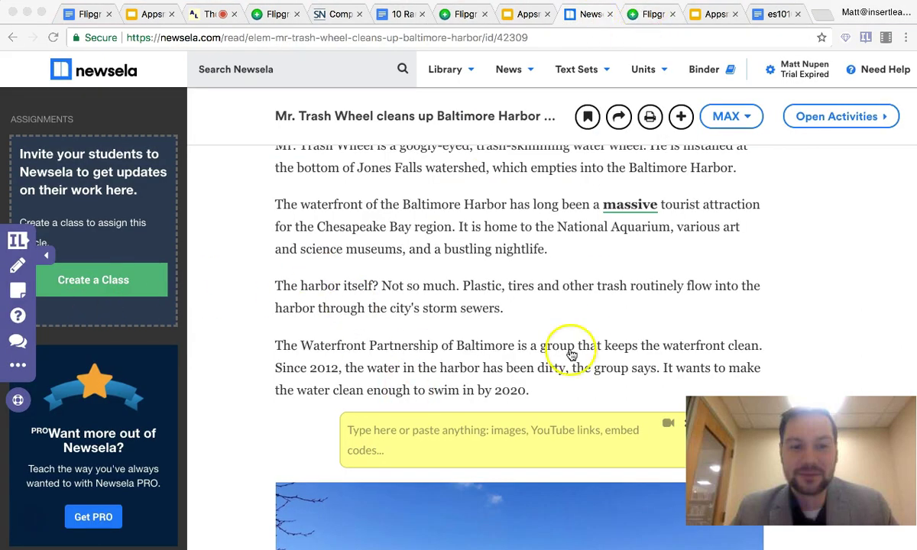
left_click(646, 14)
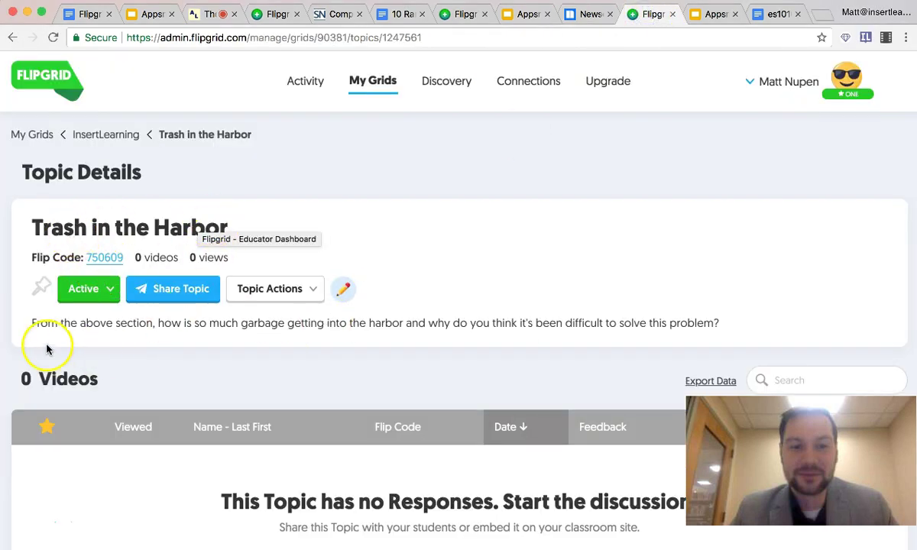
left_click(194, 288)
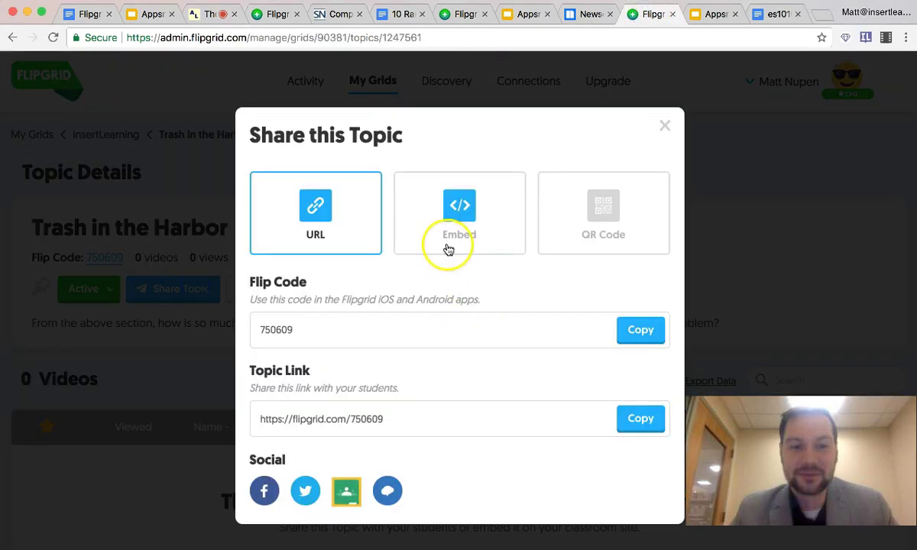
scroll(454, 372, "down", 1)
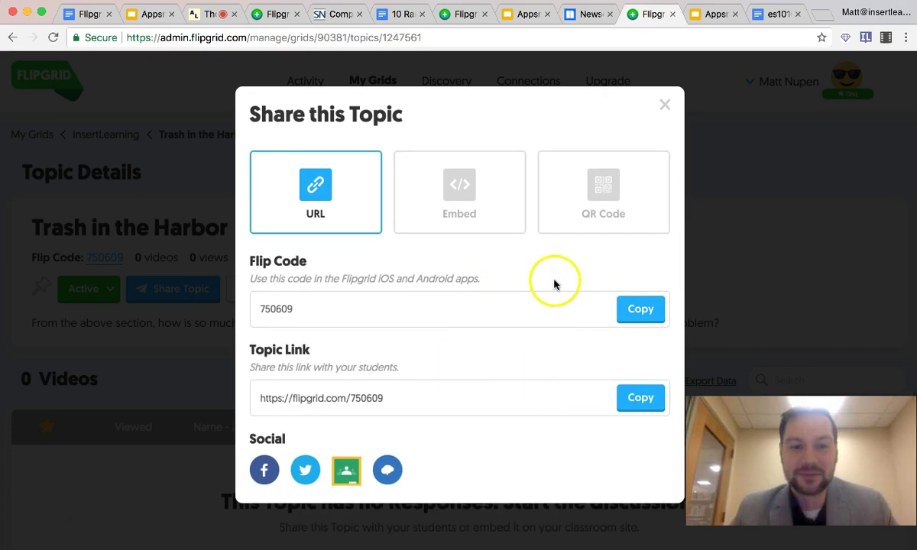
left_click(473, 197)
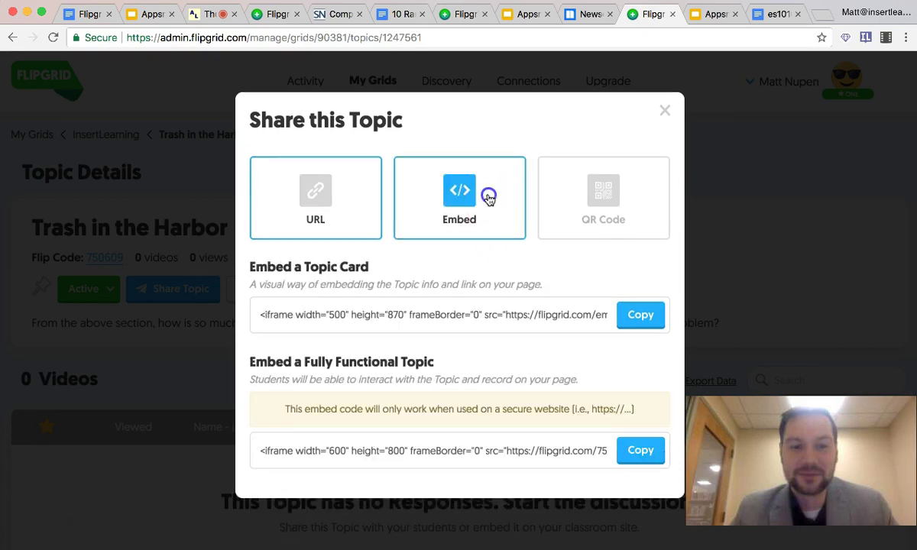
left_click(642, 452)
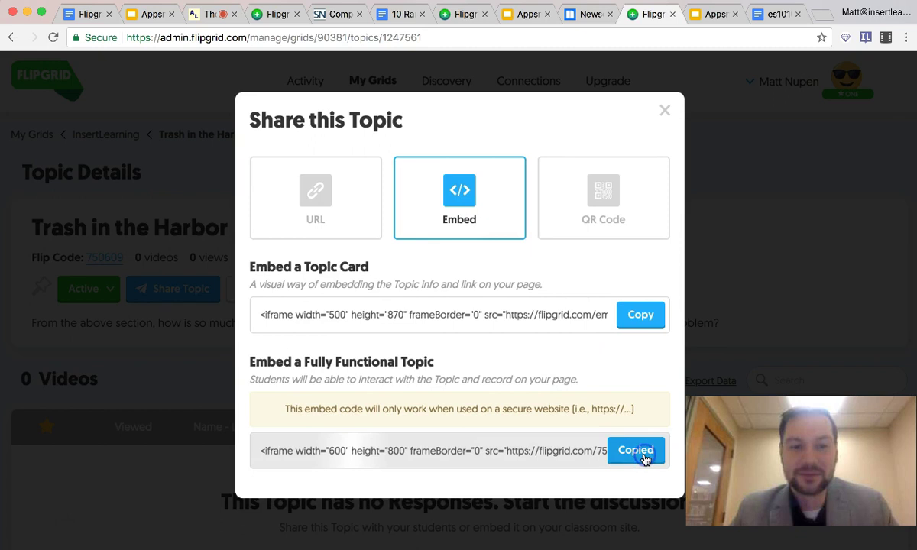
Paste the Flipgrid embed code into the empty sticky note on the Newsela article
left_click(581, 23)
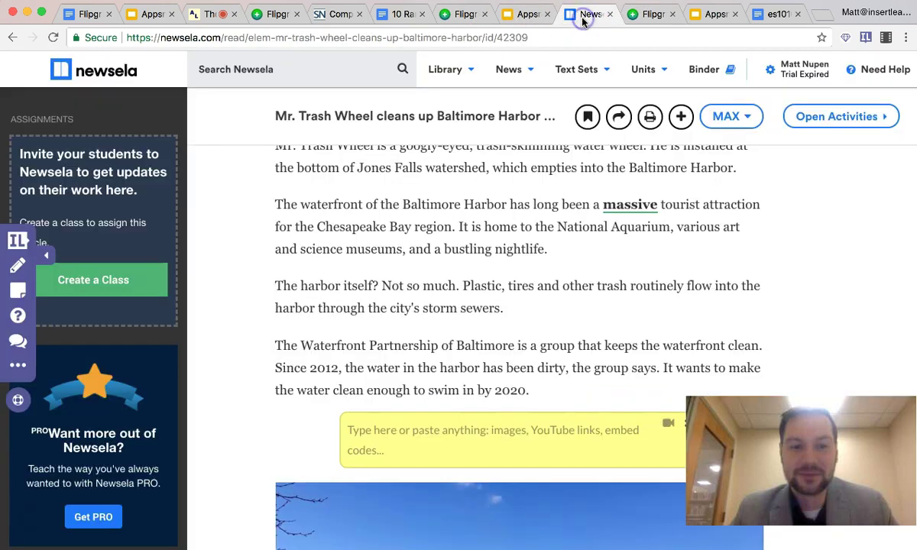
left_click(389, 451)
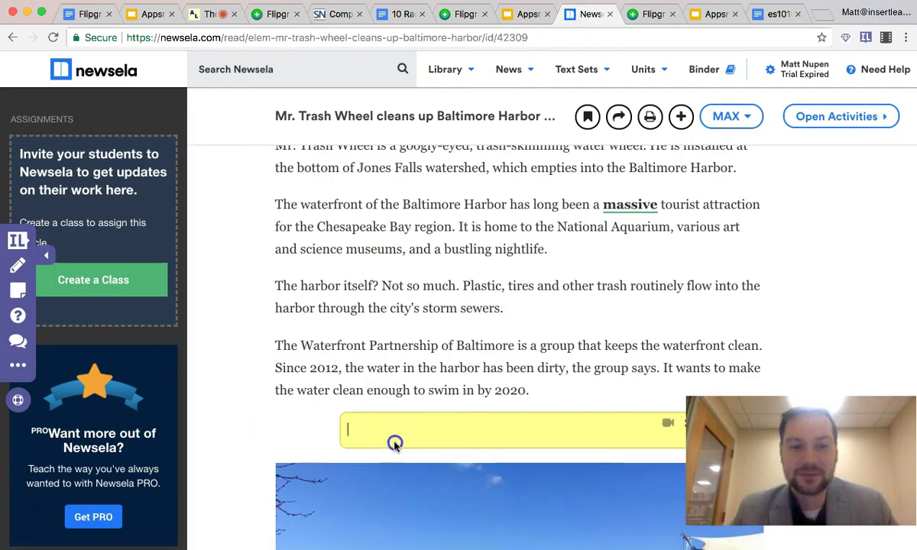
key("ctrl+v")
scroll(302, 328, "down", 3)
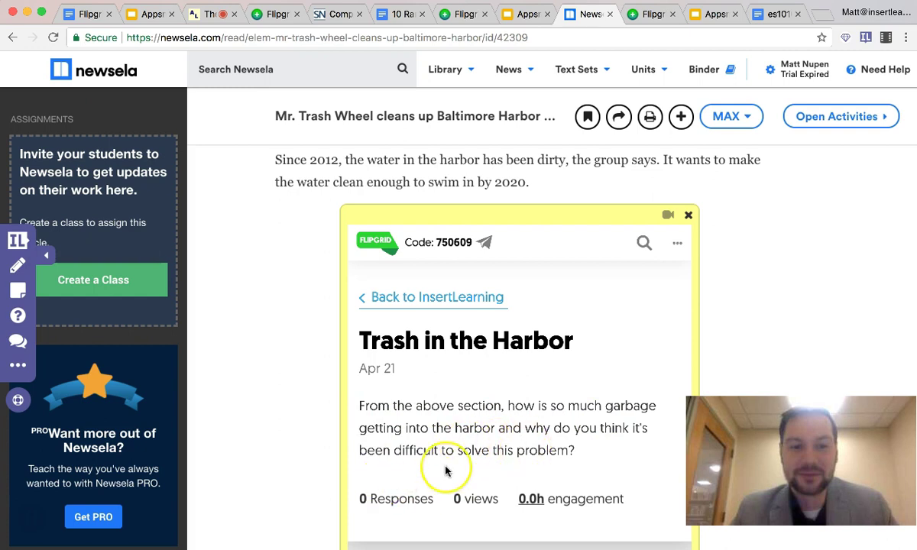
Review the article section above the embedded Flipgrid topic together with the question it asks about the harbor
scroll(447, 472, "up", 4)
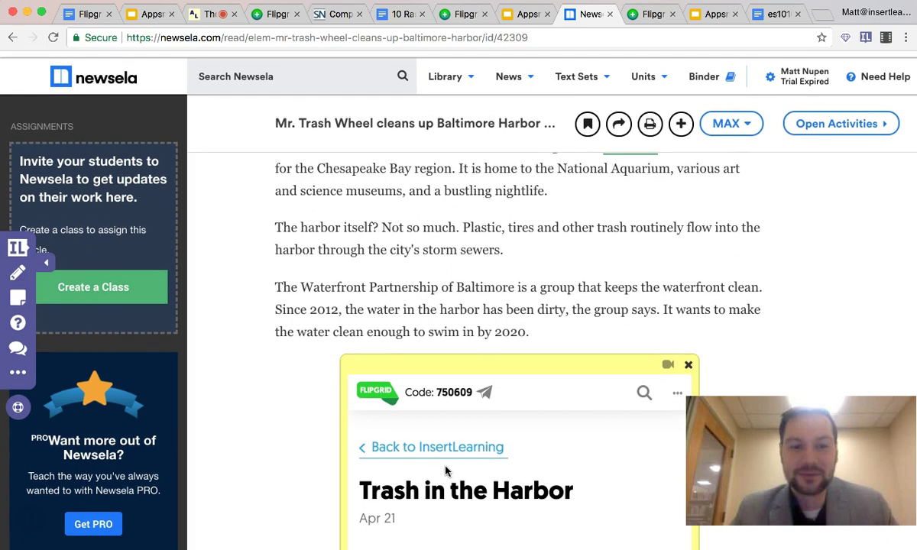
scroll(509, 302, "up", 3)
scroll(497, 291, "up", 1)
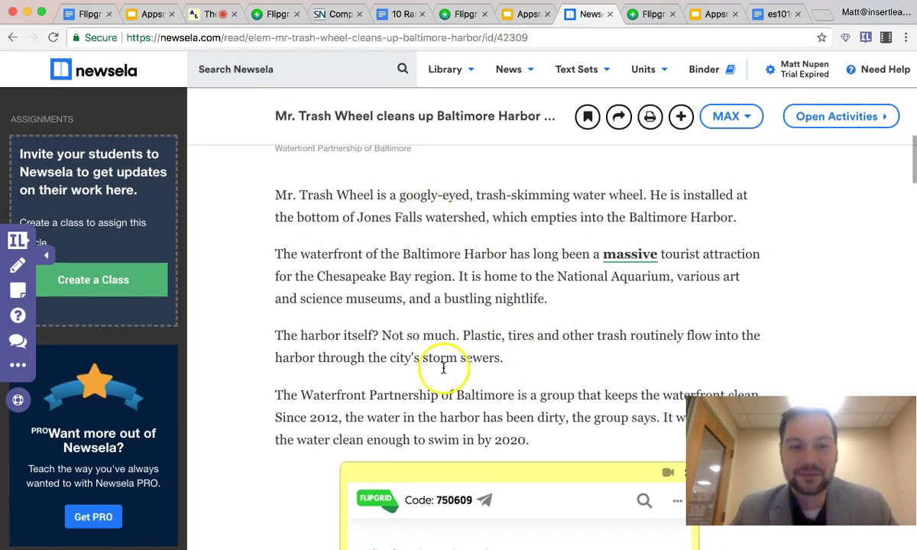
scroll(405, 336, "up", 3)
scroll(392, 317, "down", 1)
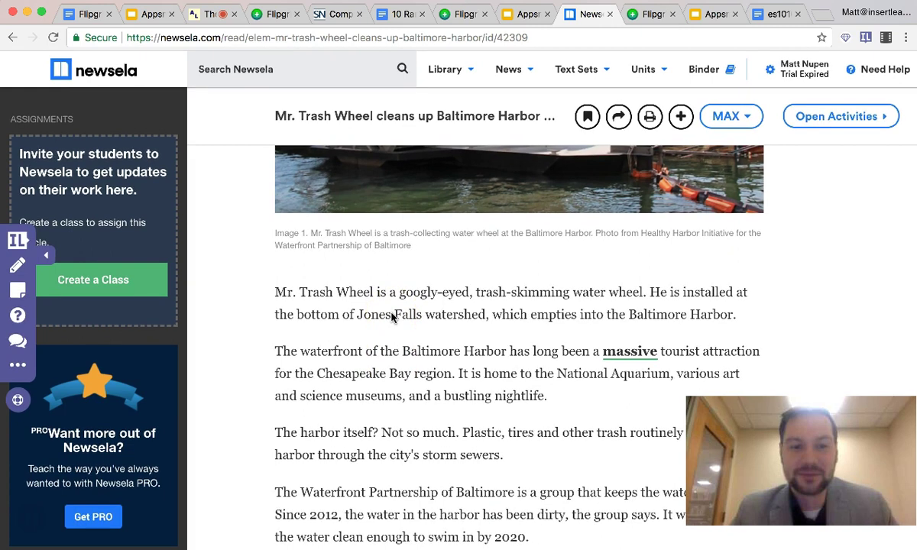
scroll(391, 317, "down", 10)
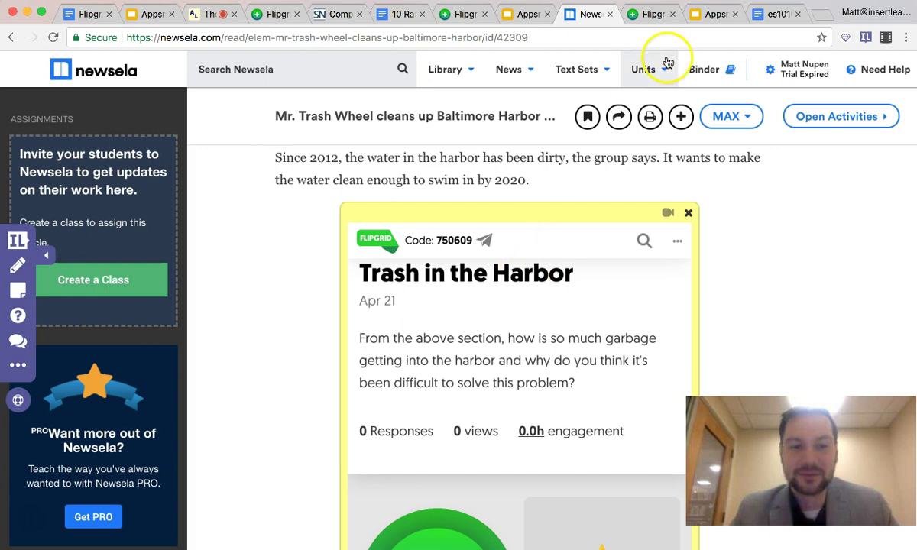
View the "Documenting Analog Work" slide and read through the es10108.pdf "Cloud in the Hand" demonstration document
left_click(704, 13)
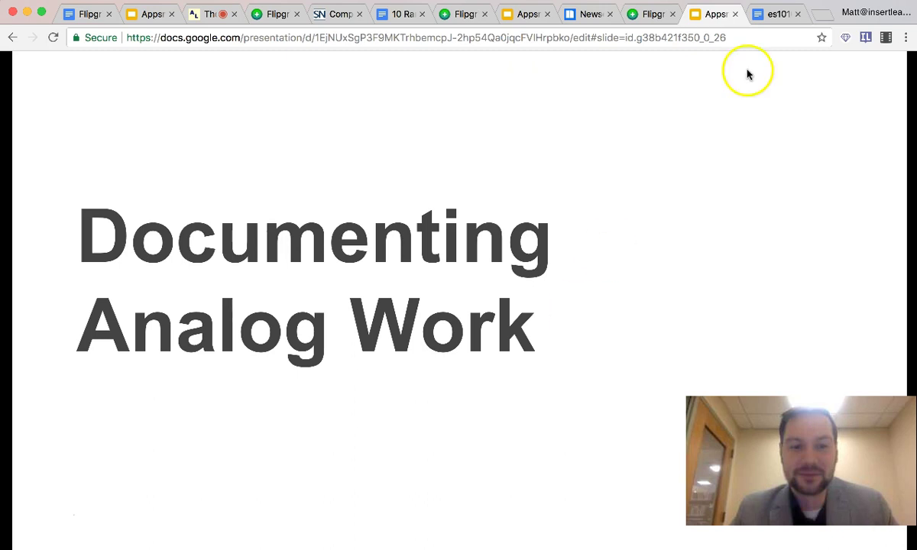
left_click(770, 17)
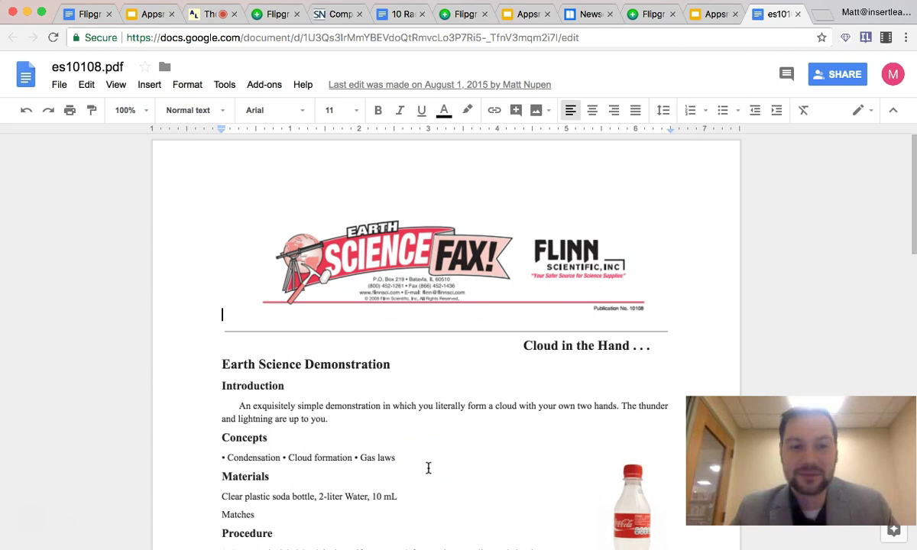
scroll(428, 467, "down", 5)
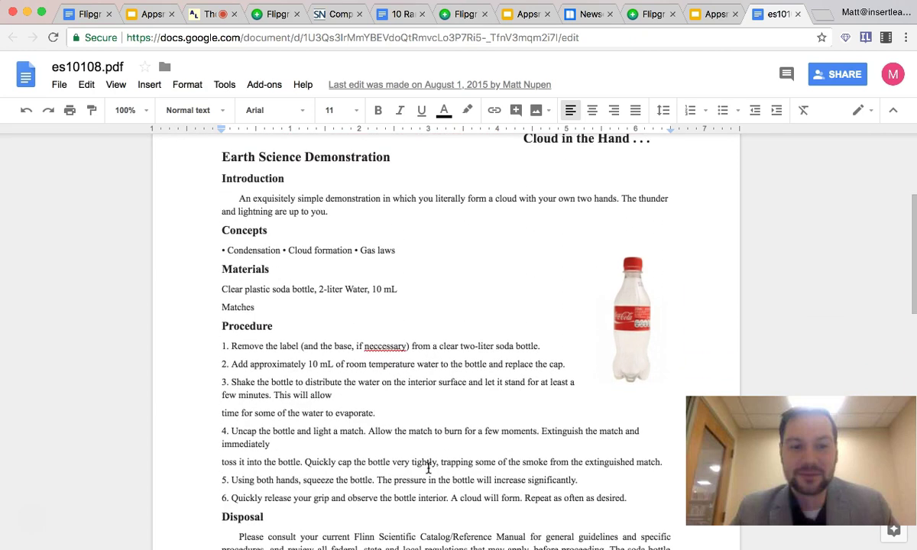
scroll(428, 468, "down", 8)
scroll(428, 468, "up", 11)
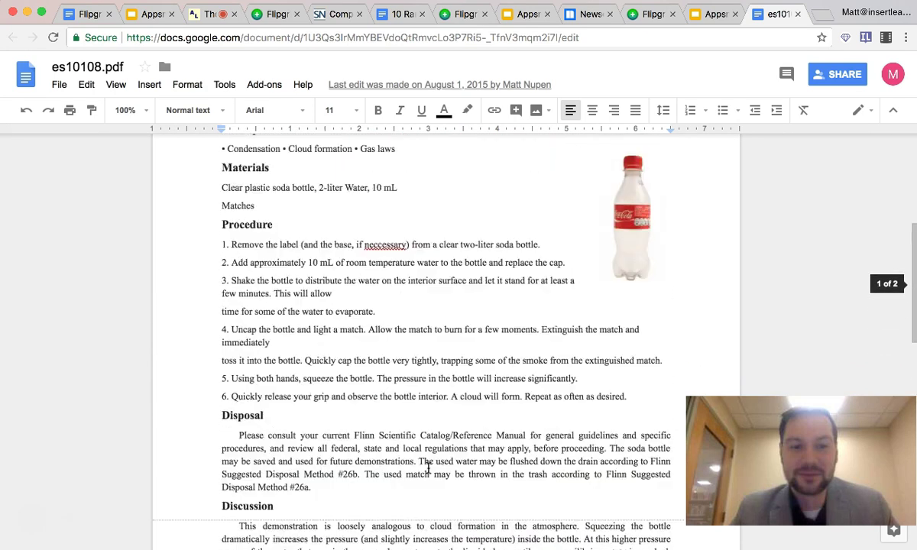
Activate InsertLearning on the es10108.pdf document, accept the experimental features and publish the document as a lesson
left_click(865, 42)
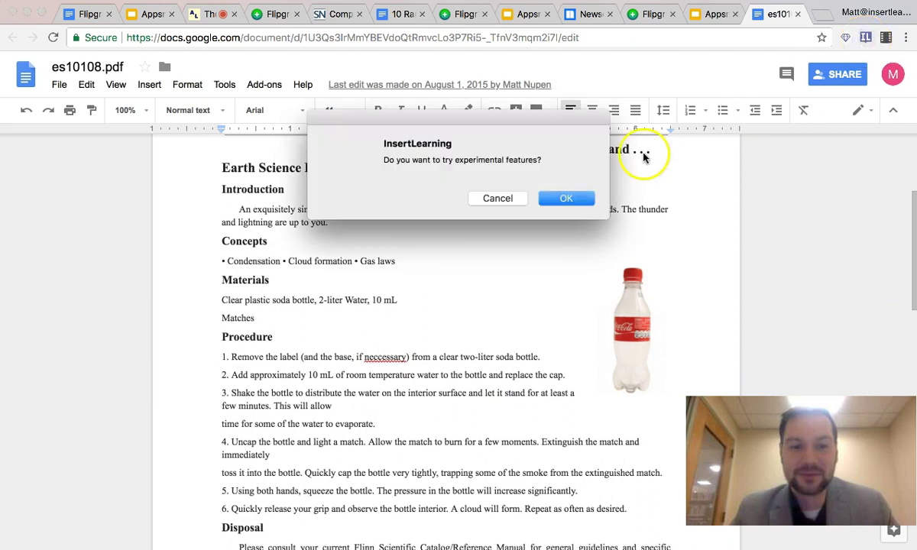
left_click(568, 197)
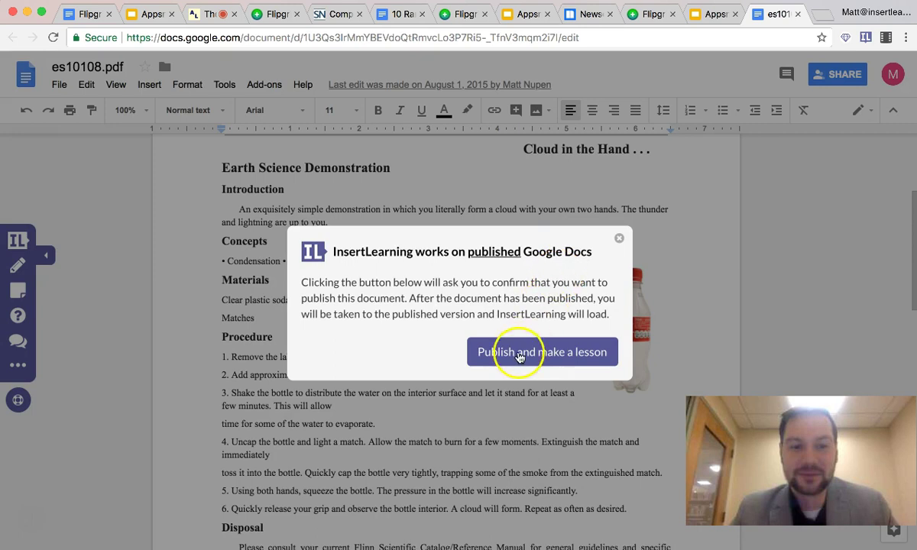
left_click(519, 355)
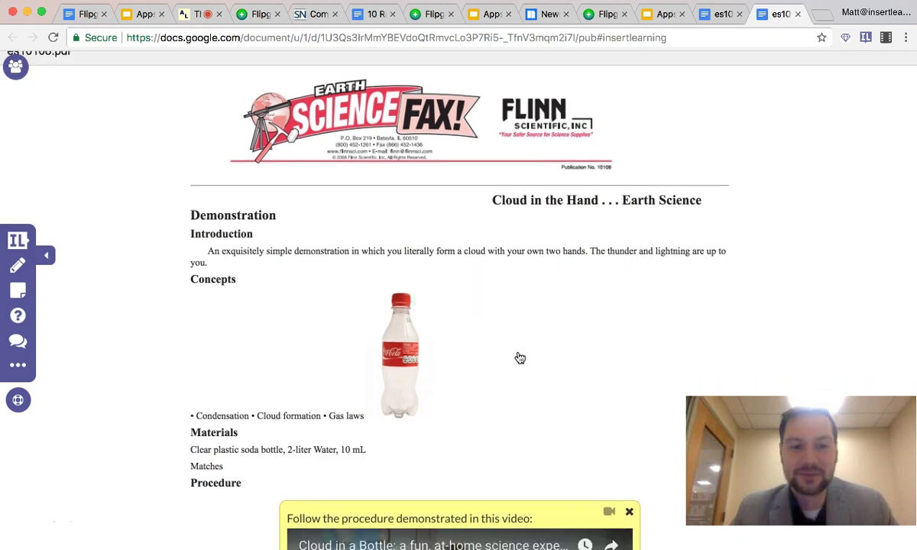
Examine the video sticky note, highlights, discussion and question already inserted in the published cloud demonstration lesson
scroll(519, 359, "down", 3)
left_click(674, 329)
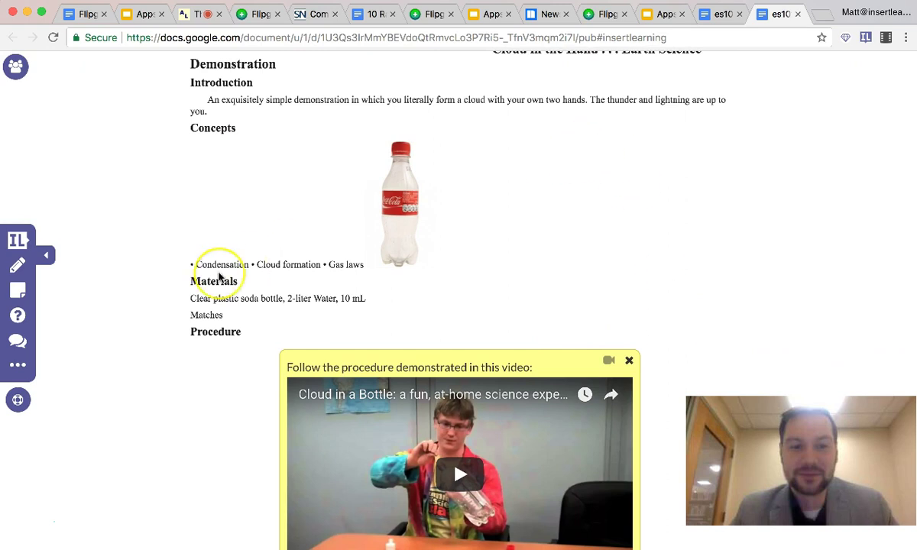
scroll(219, 276, "up", 3)
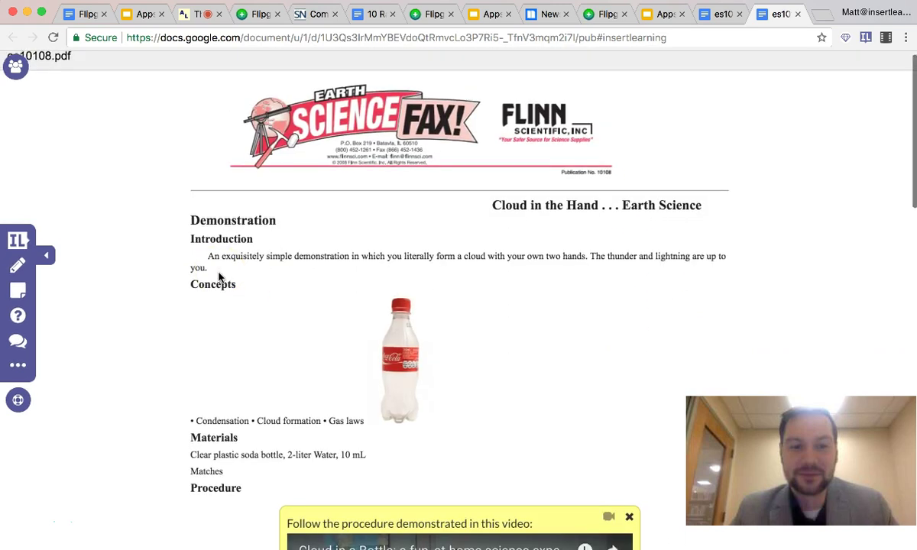
scroll(219, 276, "down", 6)
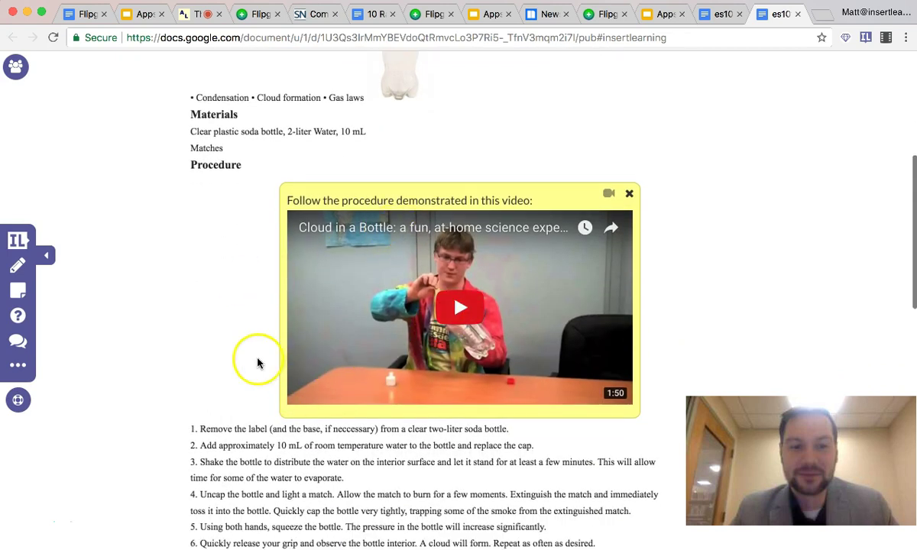
scroll(394, 429, "down", 3)
scroll(394, 429, "down", 2)
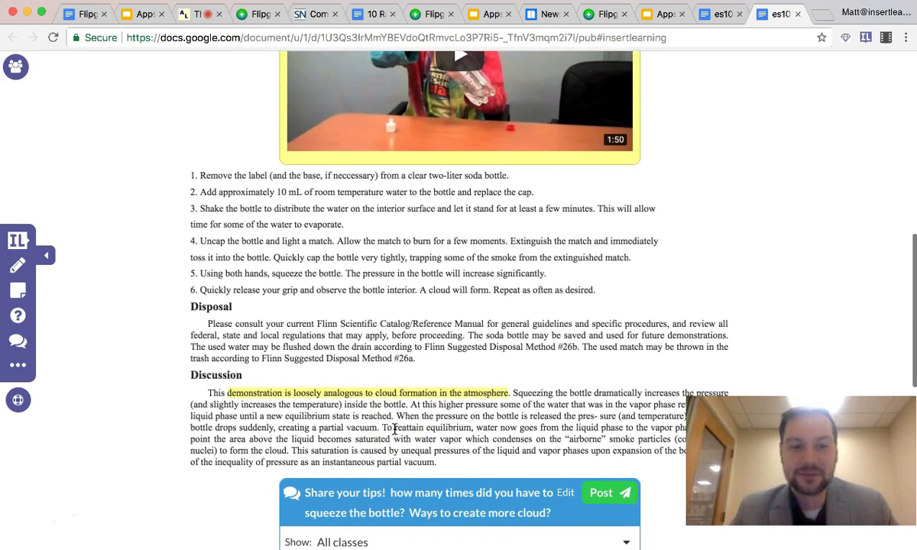
scroll(376, 443, "down", 3)
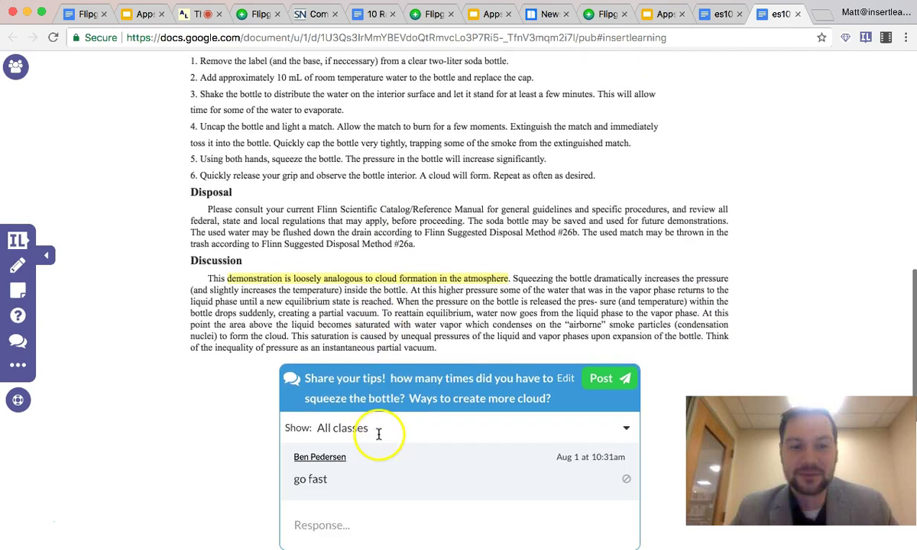
scroll(264, 409, "down", 5)
scroll(265, 410, "down", 1)
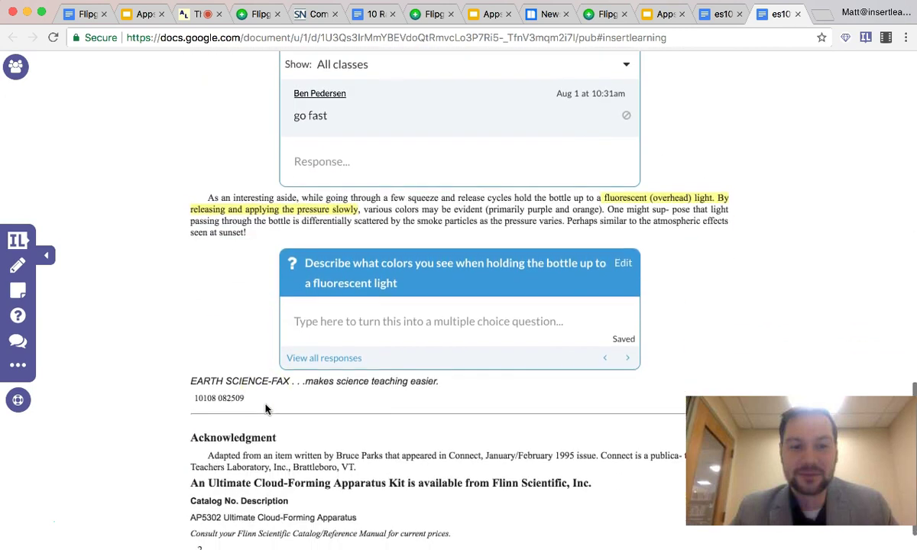
scroll(265, 409, "up", 2)
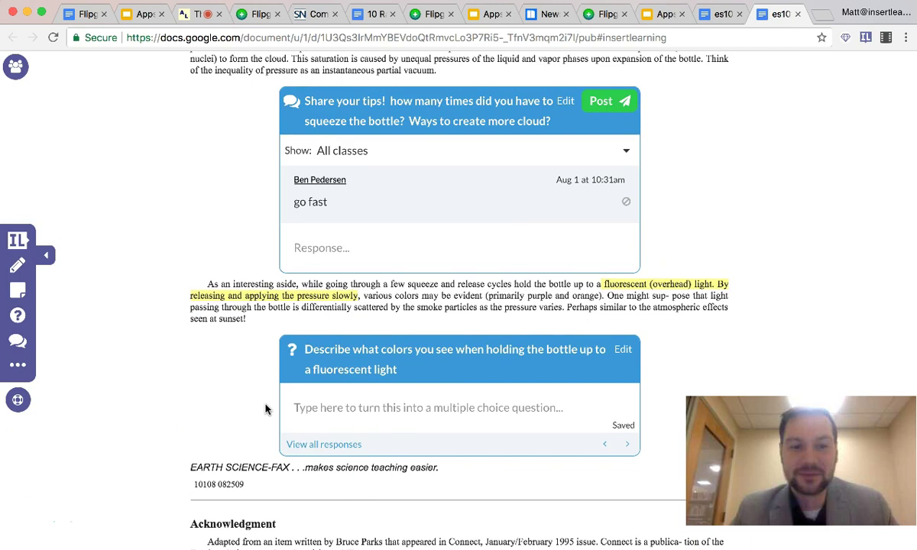
left_click(204, 359)
Insert a sticky note at the Disposal section of the published cloud demonstration document
scroll(102, 292, "up", 4)
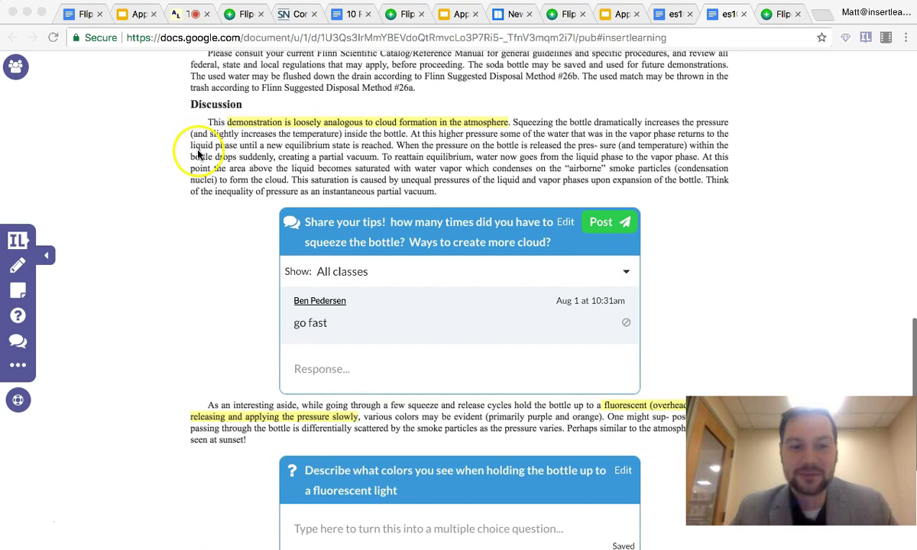
scroll(262, 91, "up", 3)
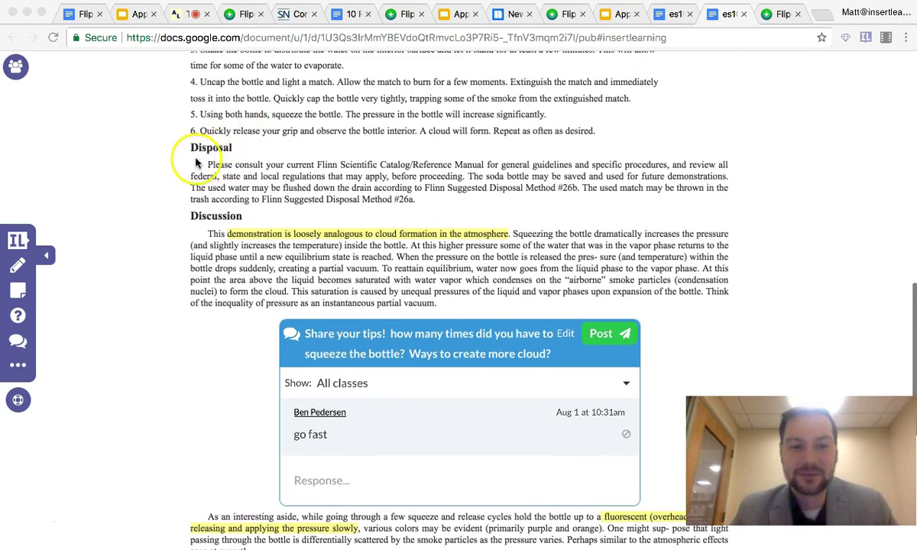
left_click(18, 290)
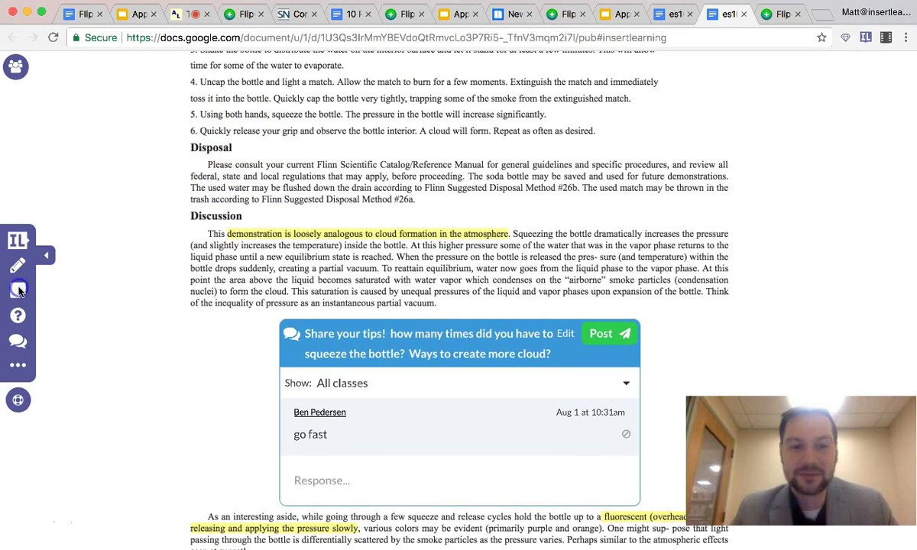
mouse_move(191, 147)
left_mouse_down()
mouse_move(218, 158)
mouse_move(200, 193)
left_mouse_up()
Copy the fully functional embed code of the "Cloud in a Bottle" topic in Flipgrid
left_click(774, 15)
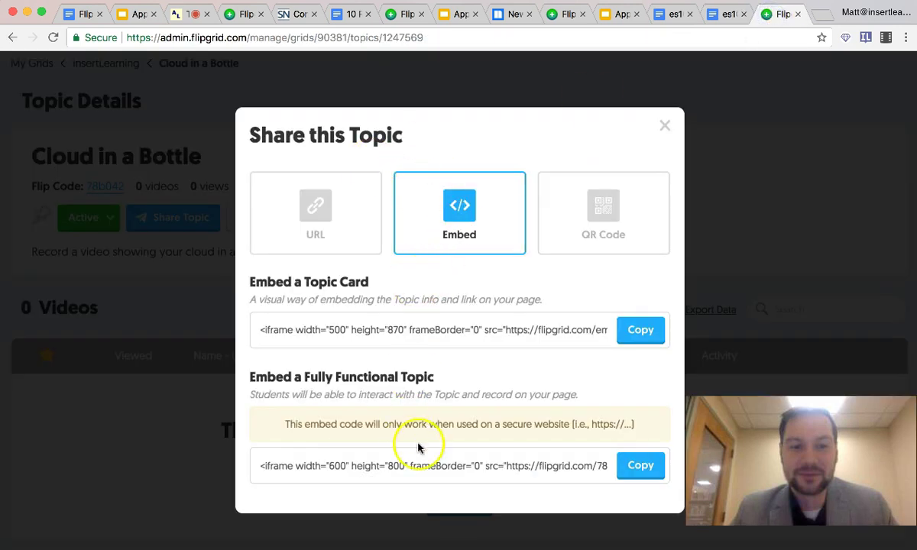
left_click(651, 475)
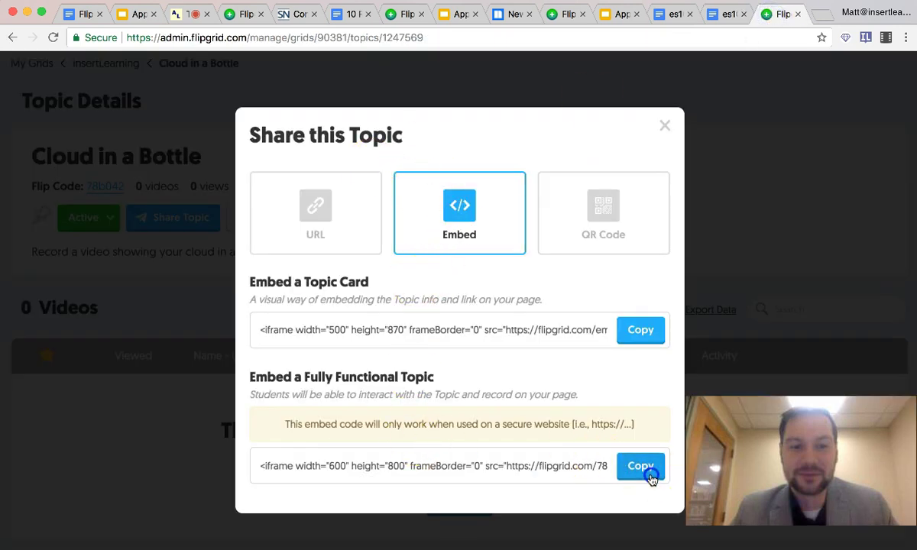
Paste the copied Flipgrid topic embed code into the empty sticky note below the Disposal section of the published document
left_click(722, 13)
left_click(376, 275)
key("ctrl+v")
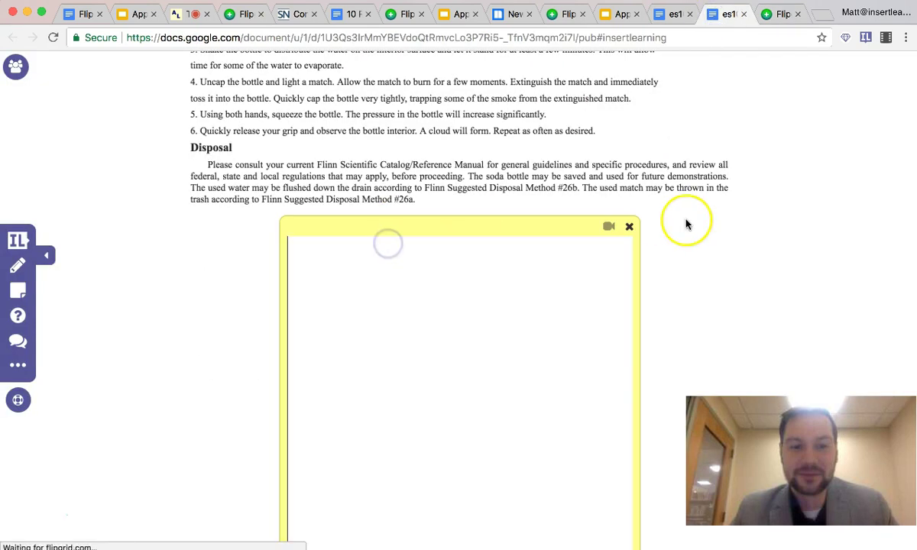
scroll(686, 223, "down", 3)
left_click(691, 201)
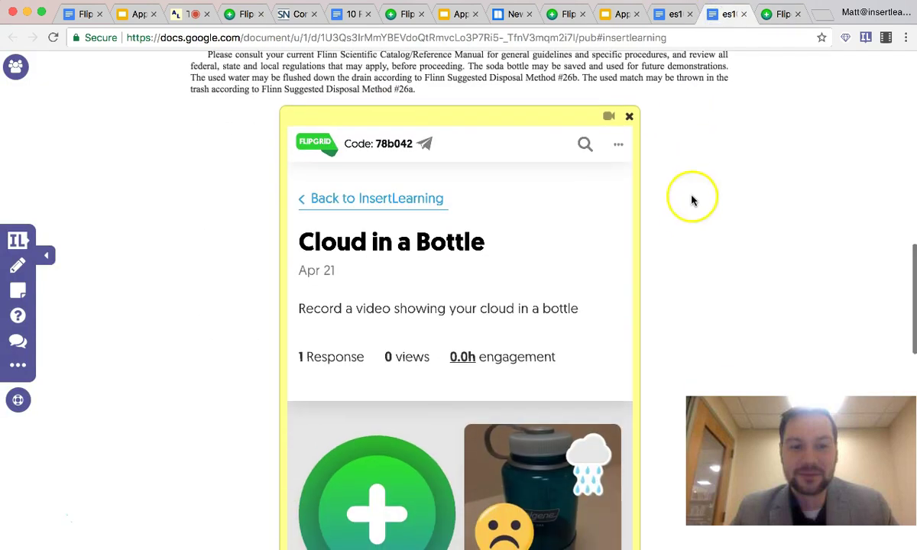
Display the QR code of the "Cloud in a Bottle" topic in Flipgrid's sharing options and copy its image
left_click(770, 14)
left_click(600, 216)
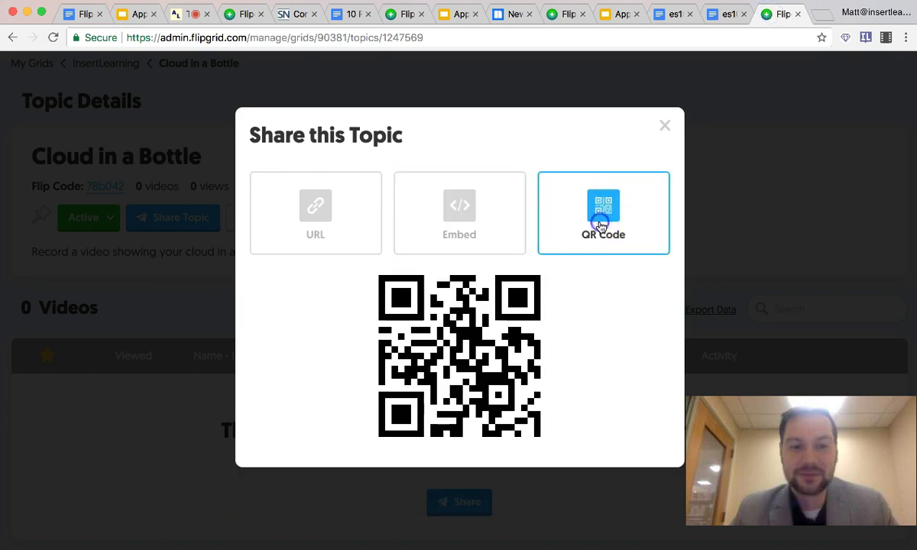
left_click(445, 354)
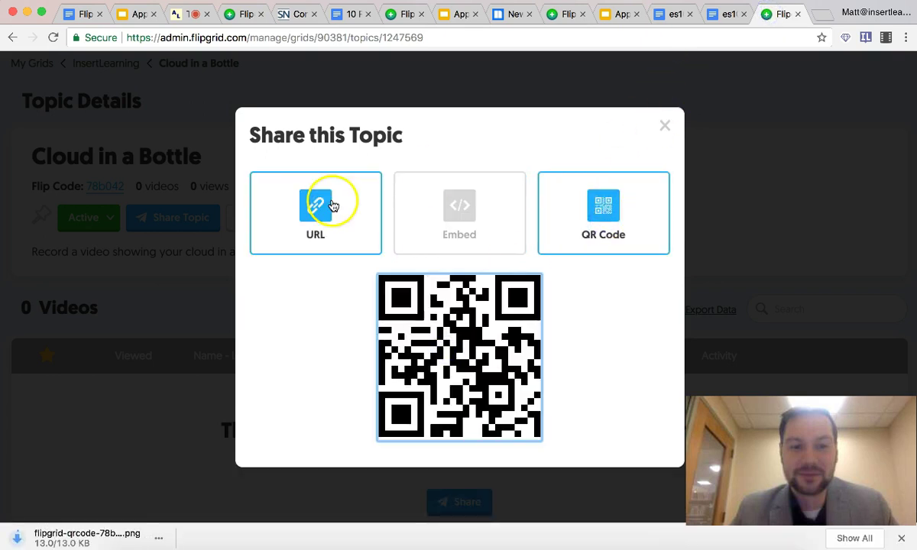
right_click(490, 306)
left_click(508, 324)
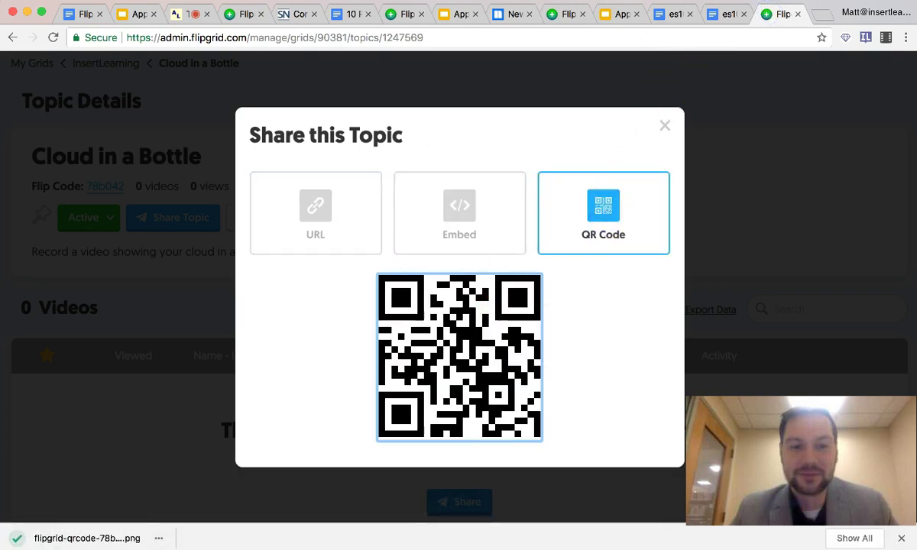
Paste the QR code image beneath the embedded Flipgrid topic in the Disposal sticky note of the published document
left_click(722, 14)
scroll(543, 286, "down", 5)
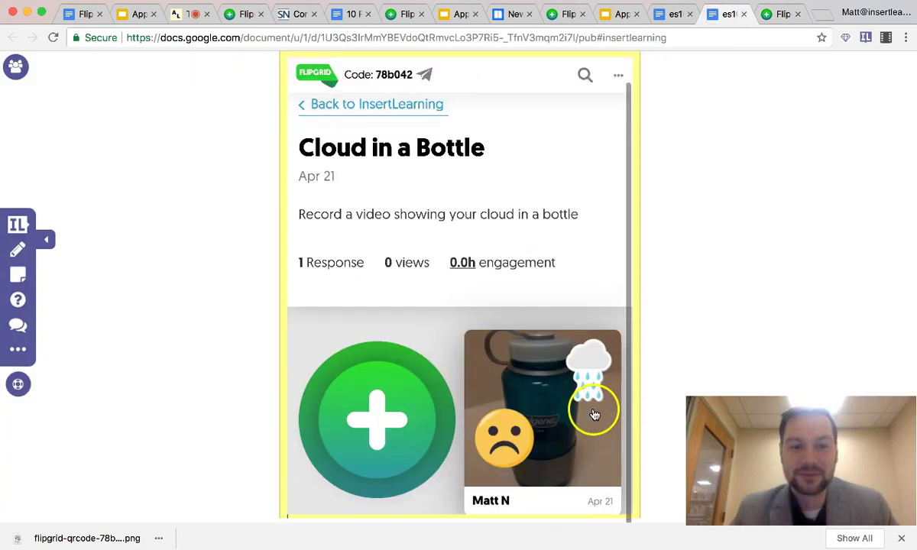
left_click(634, 423)
key("super+v")
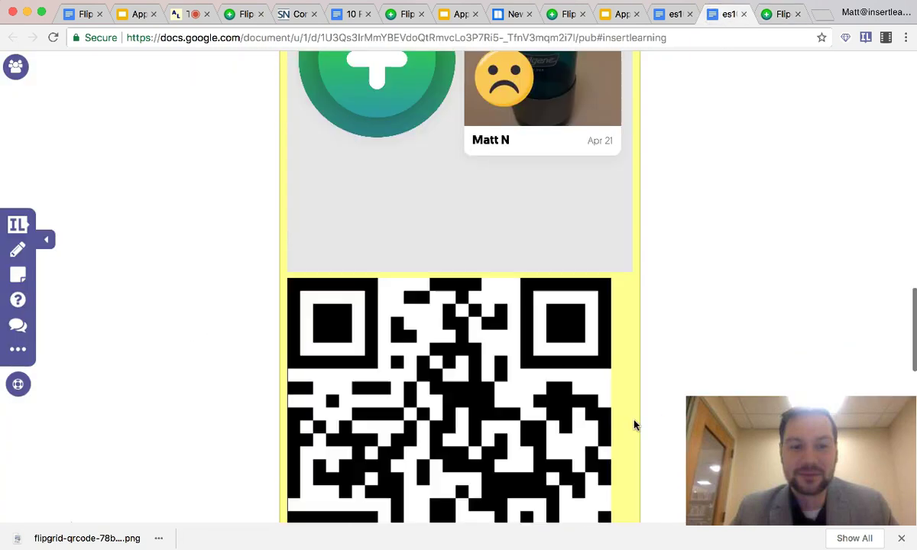
scroll(689, 277, "down", 2)
scroll(672, 276, "down", 1)
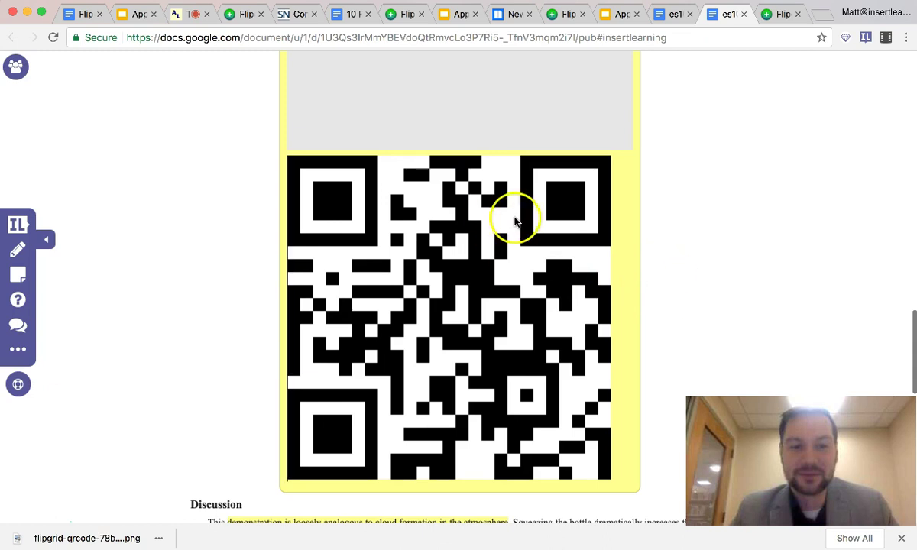
Open the student's water bottle response in the embedded Flipgrid topic, play it briefly and pause it
scroll(762, 277, "up", 10)
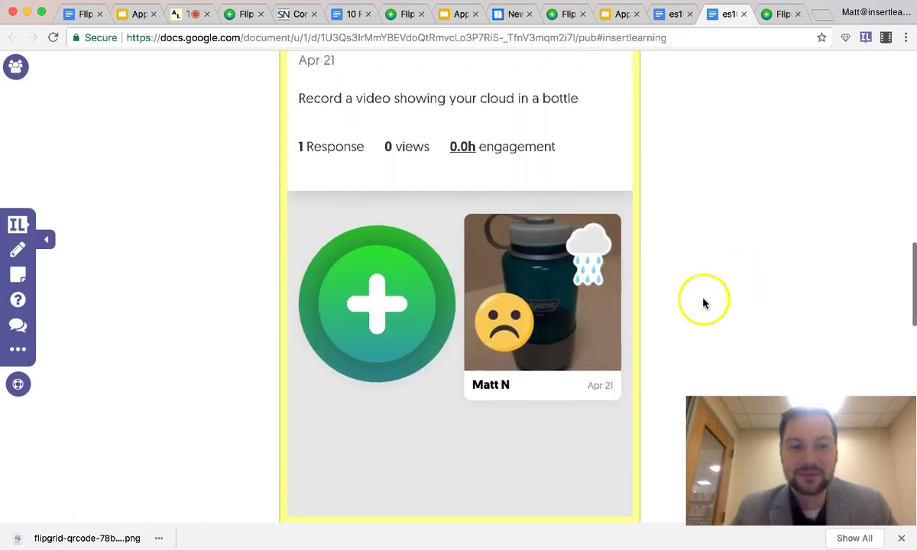
left_click(532, 320)
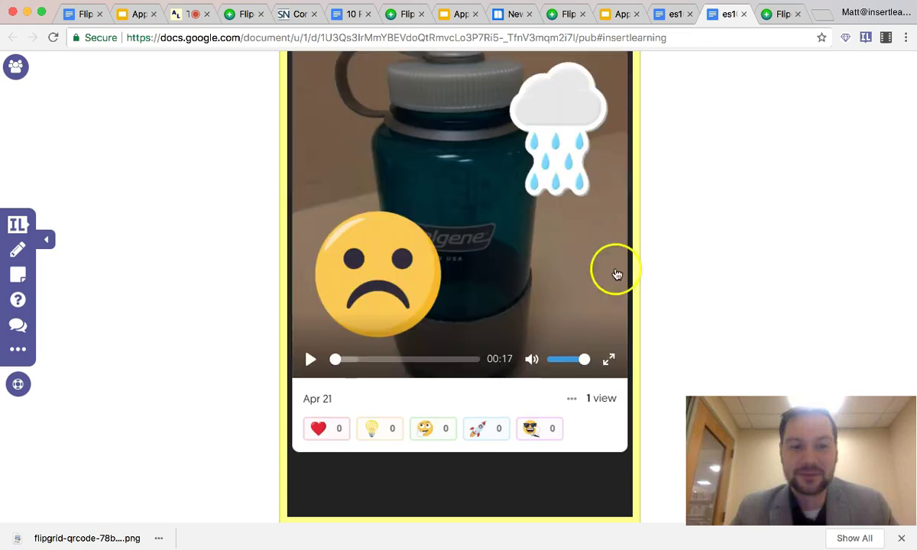
scroll(647, 272, "up", 3)
left_click(311, 468)
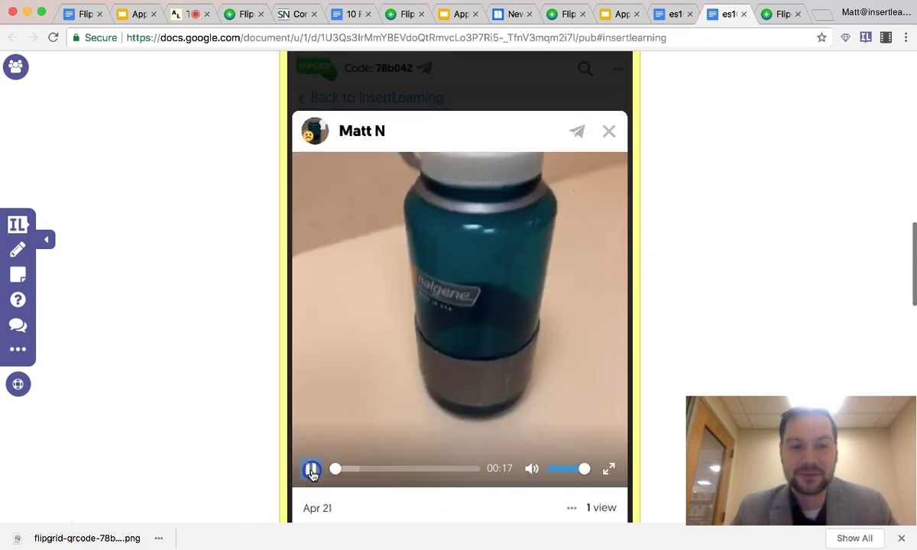
left_click(310, 469)
Review the procedure video sticky note and the student's response video embedded below the Disposal section
scroll(170, 401, "up", 3)
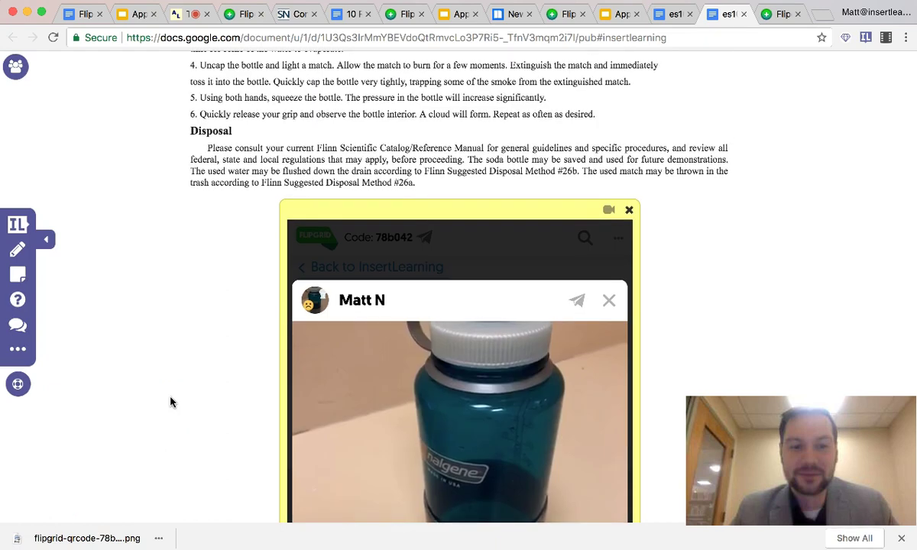
scroll(171, 402, "up", 7)
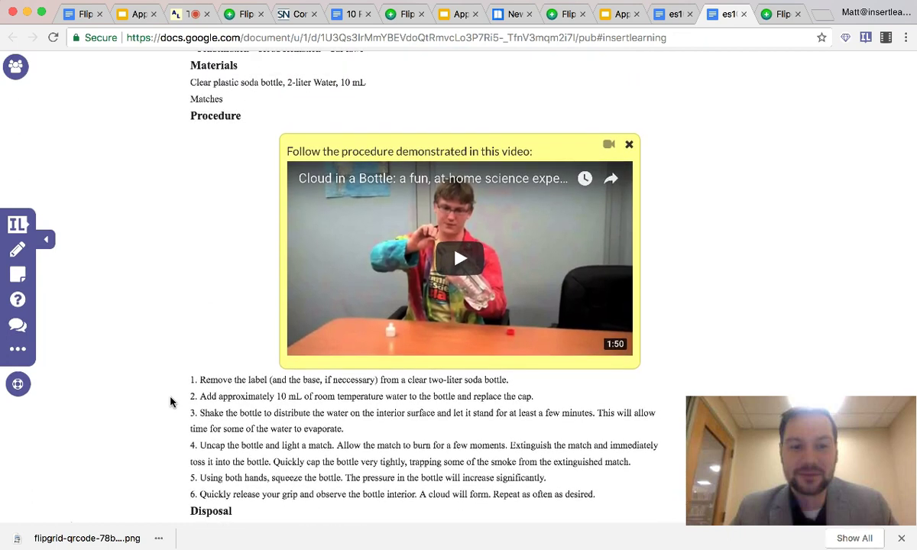
scroll(171, 402, "down", 9)
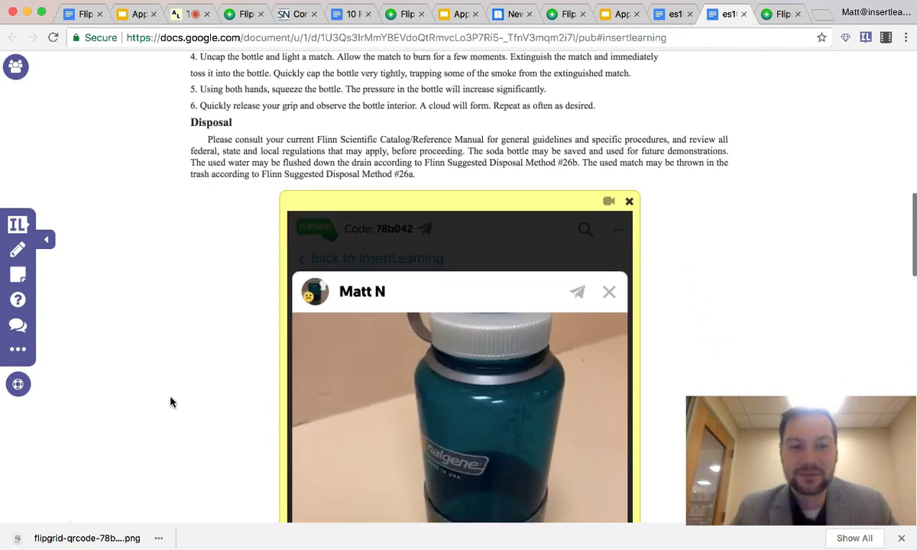
scroll(170, 402, "down", 2)
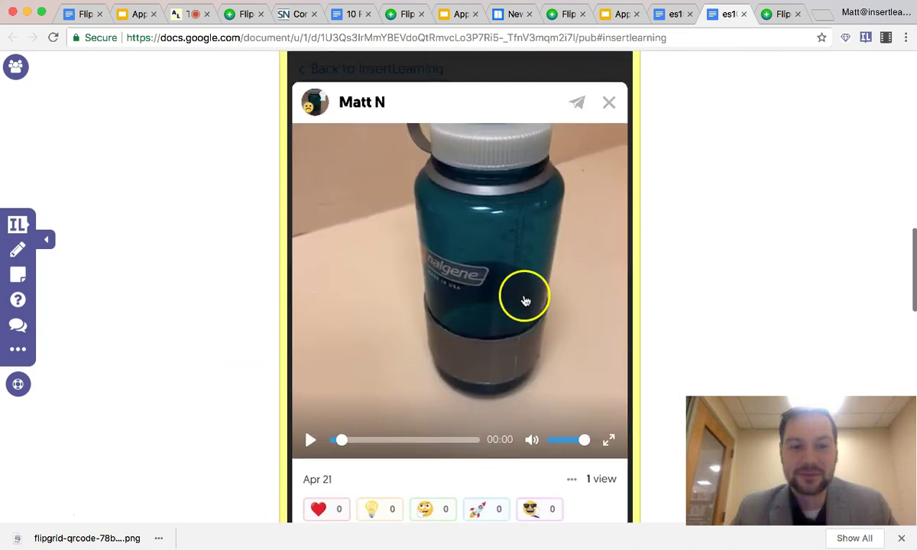
left_click(596, 157)
left_click(593, 248)
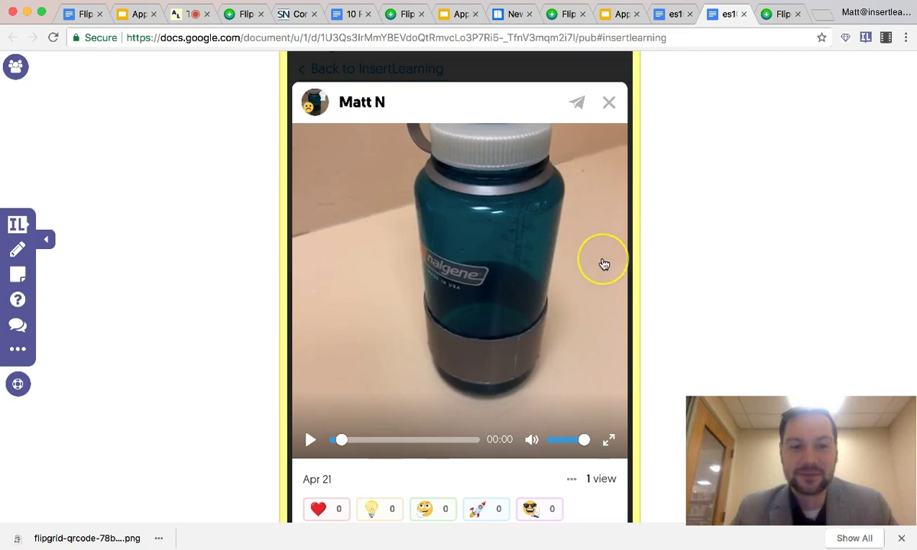